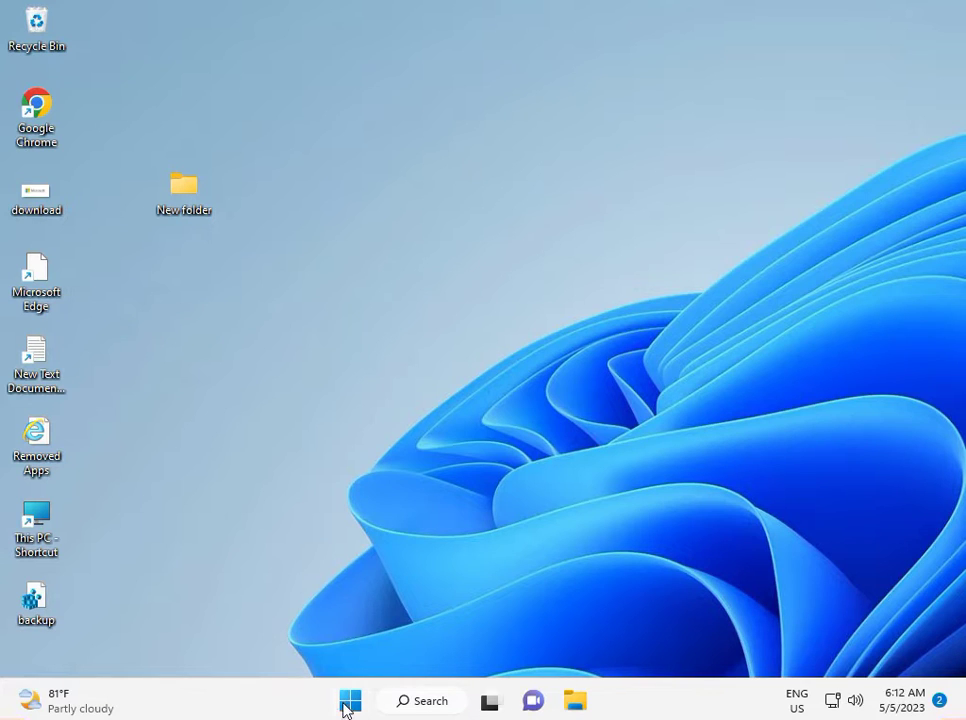
Open Control Panel and show its items by Category.
left_click(345, 708)
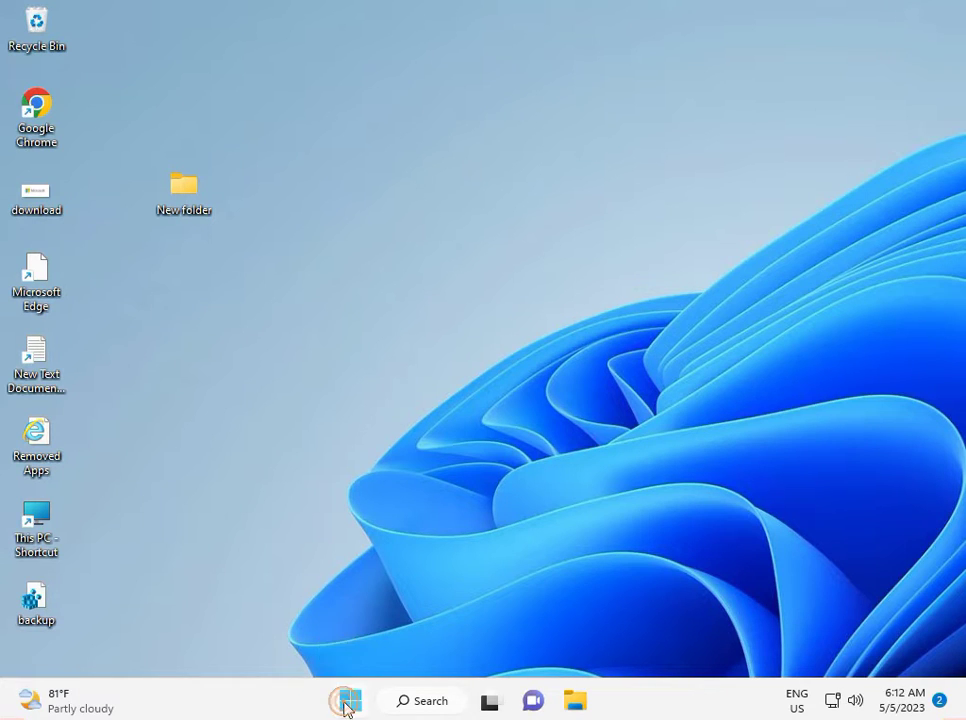
type("con")
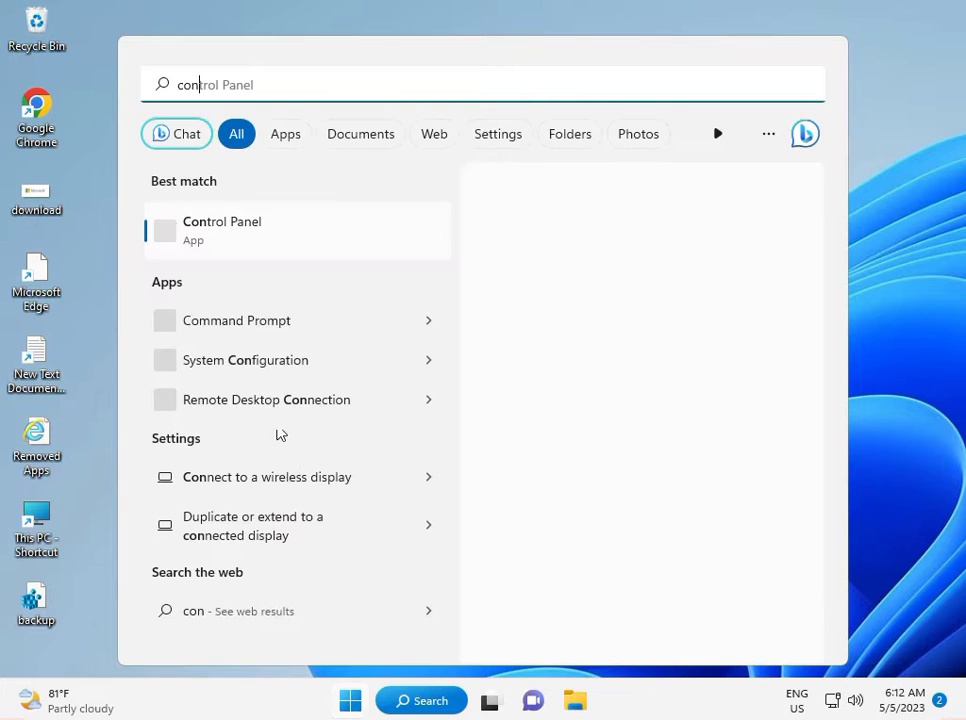
left_click(237, 229)
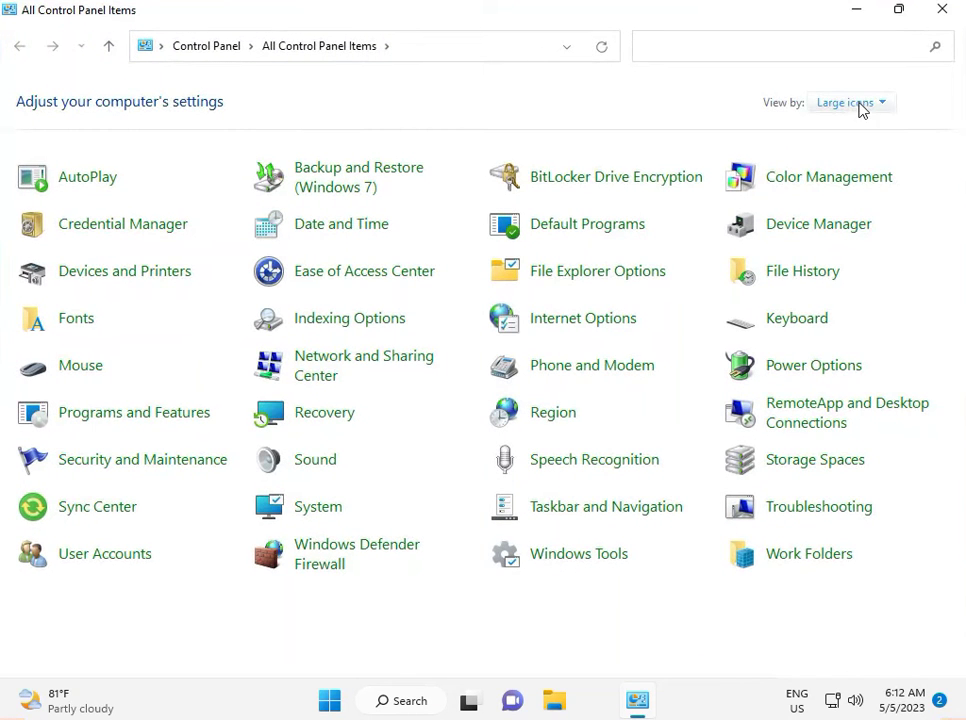
left_click(836, 104)
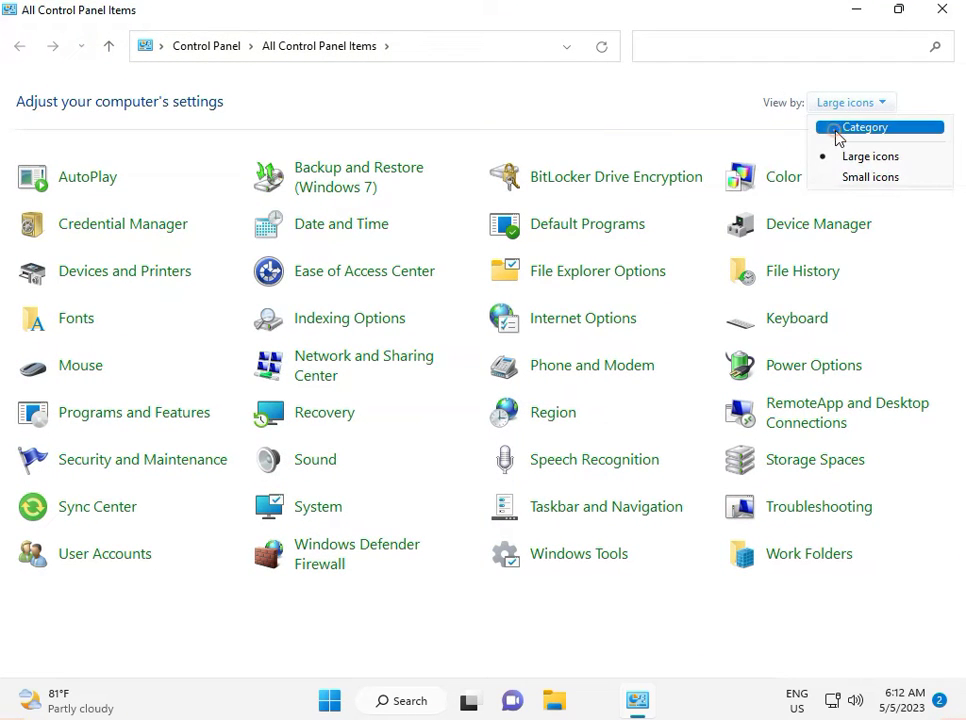
left_click(838, 128)
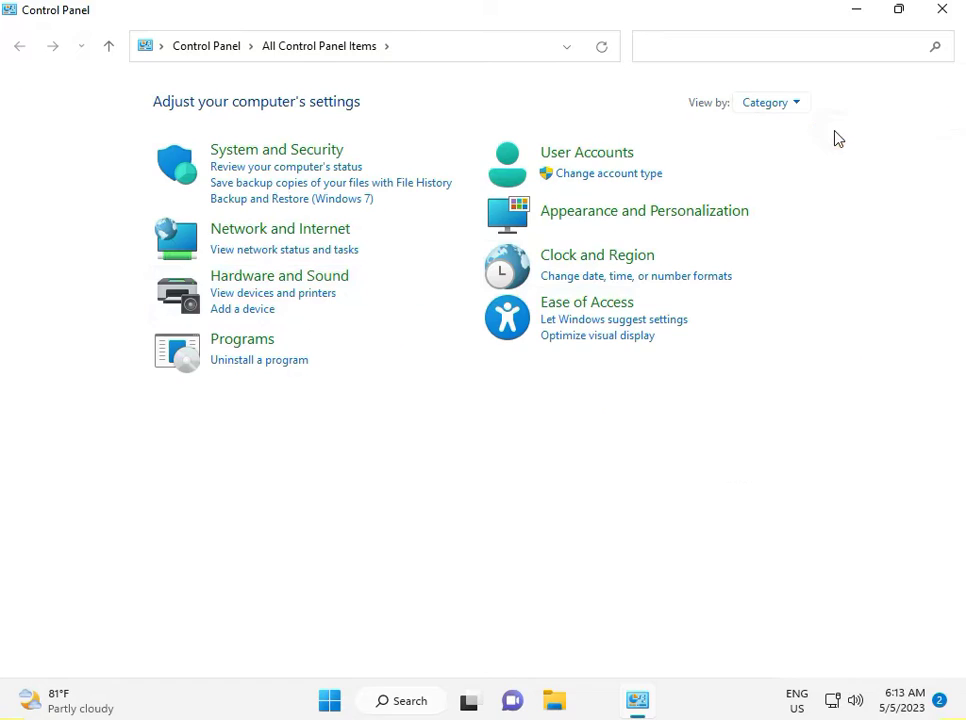
Check the installed programs for the Microsoft Visual C++ 2015-2022 Redistributable (x64) entry and close Control Panel.
left_click(268, 364)
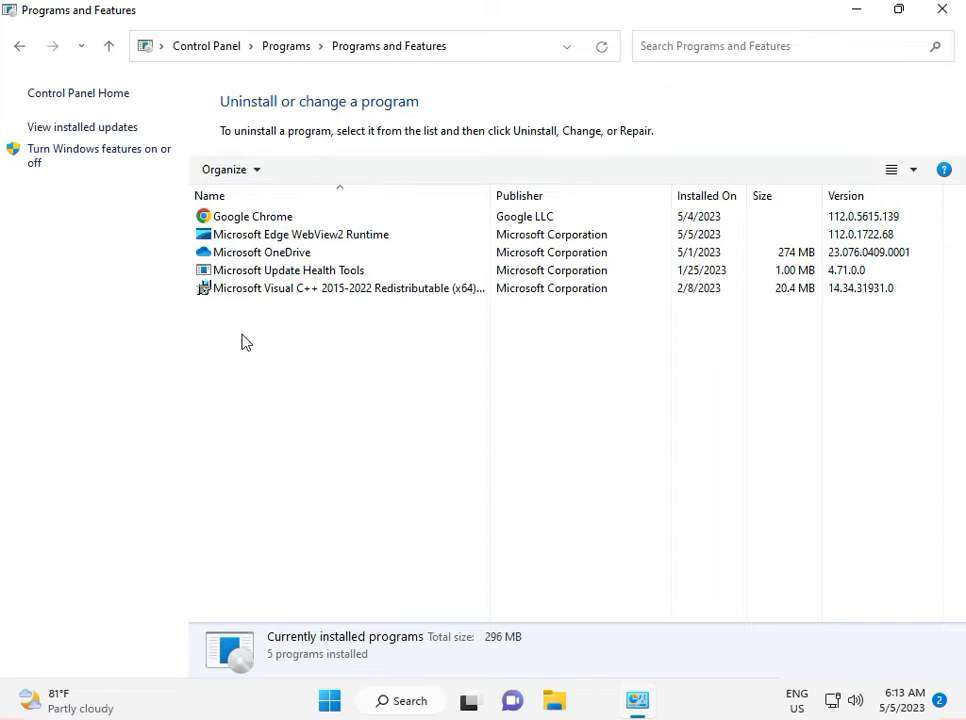
left_click(265, 289)
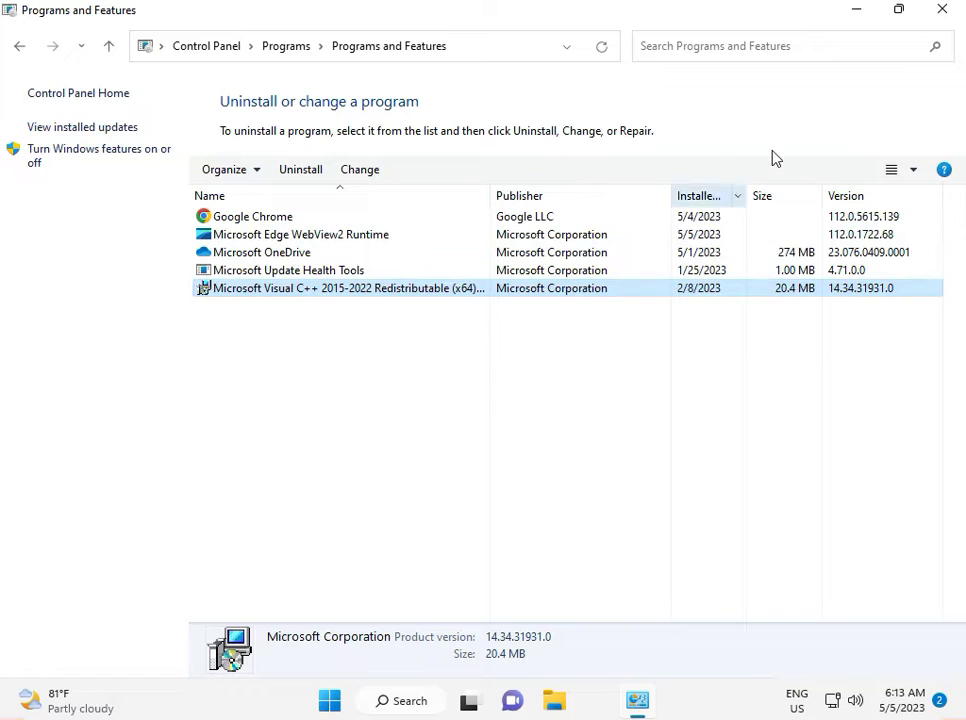
left_click(940, 12)
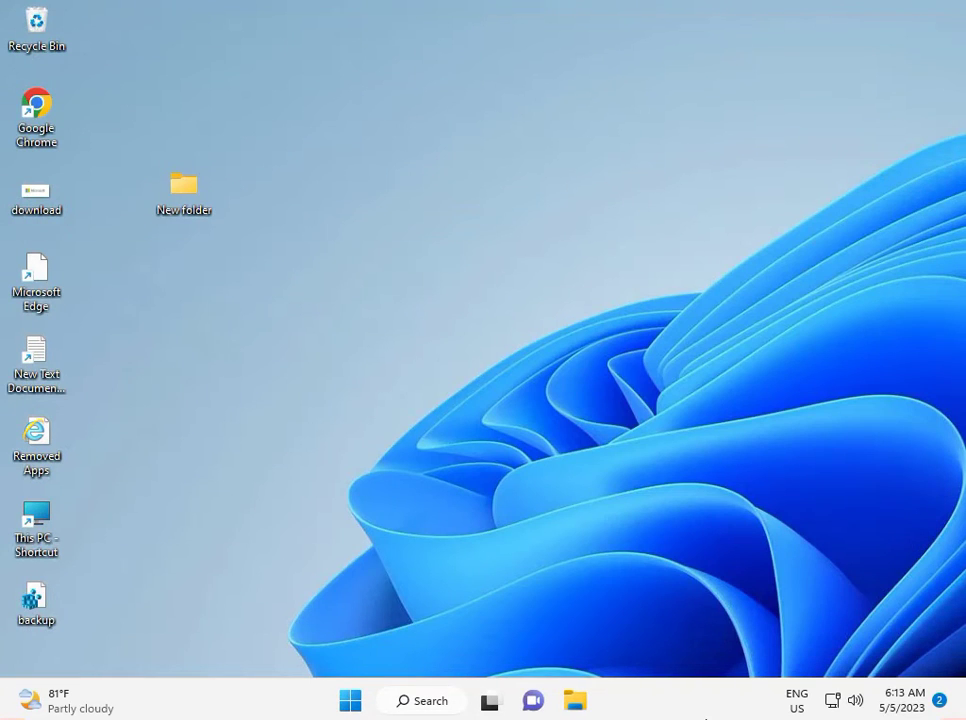
Open Computer Management for This PC from File Explorer and display Device Manager.
left_click(578, 706)
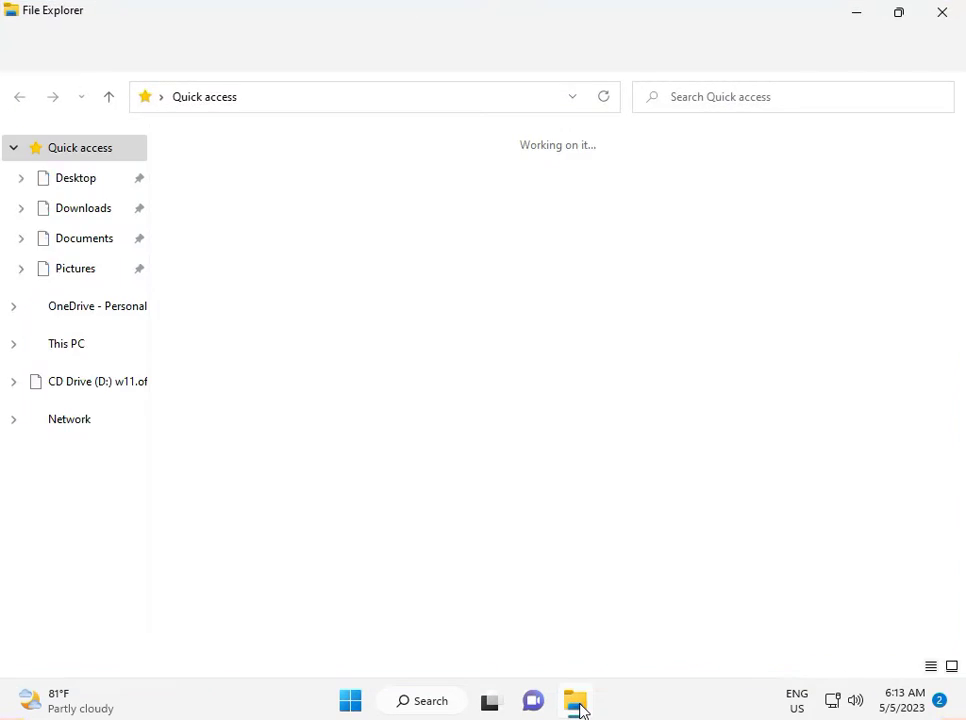
right_click(63, 345)
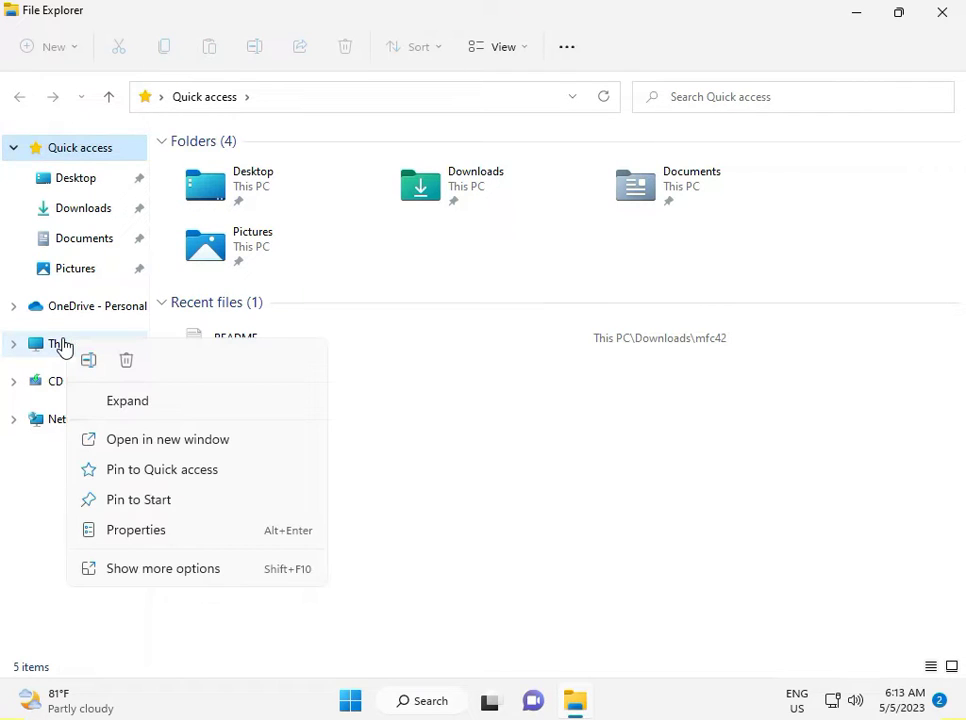
left_click(140, 568)
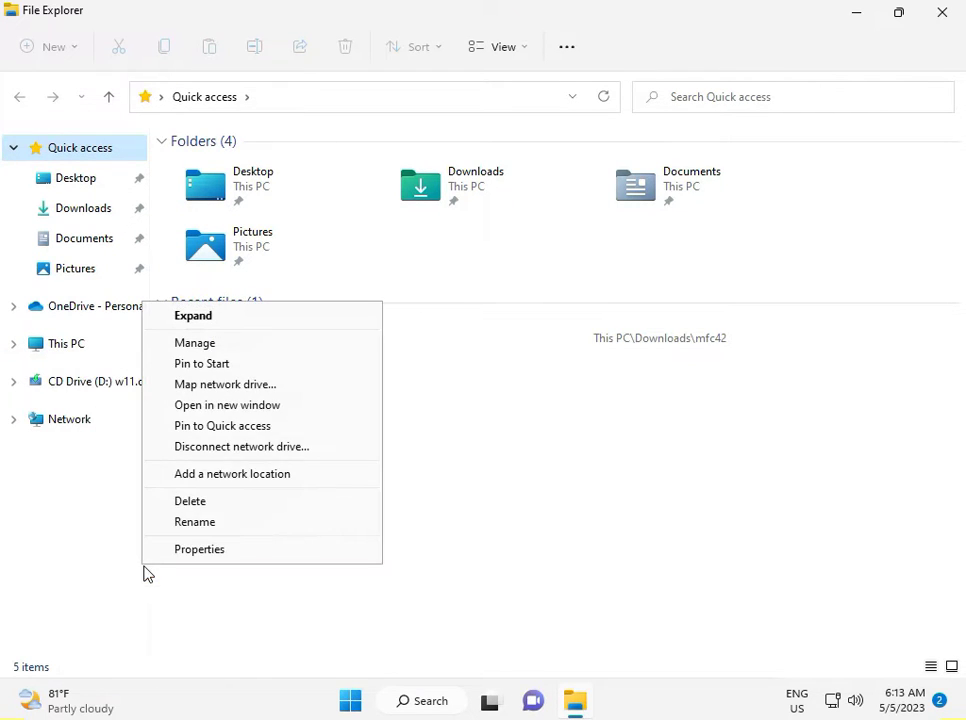
left_click(231, 342)
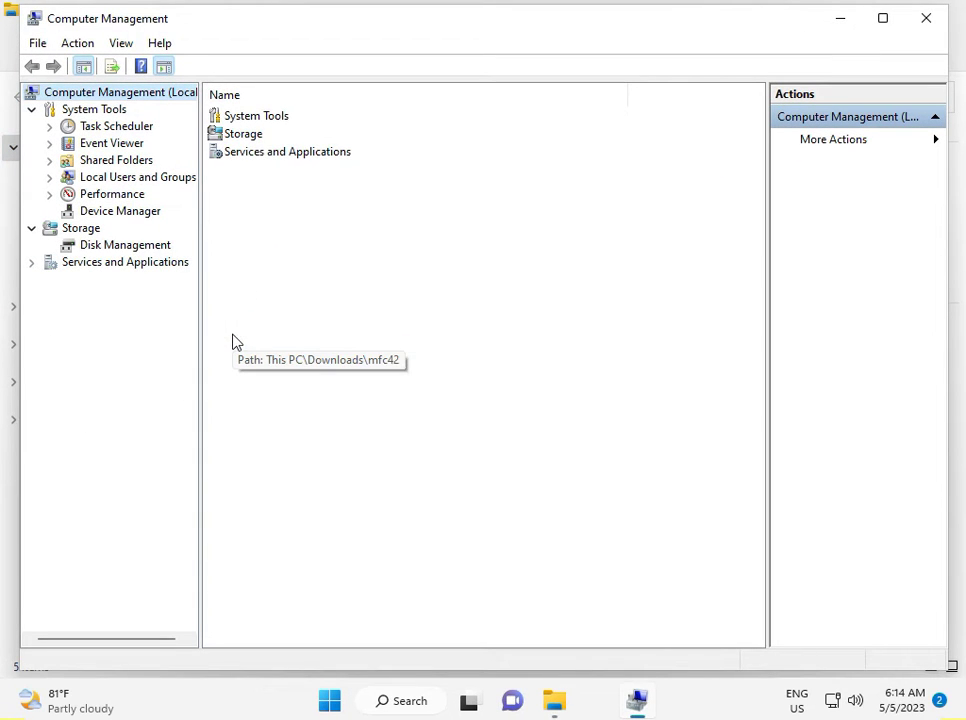
left_click(95, 211)
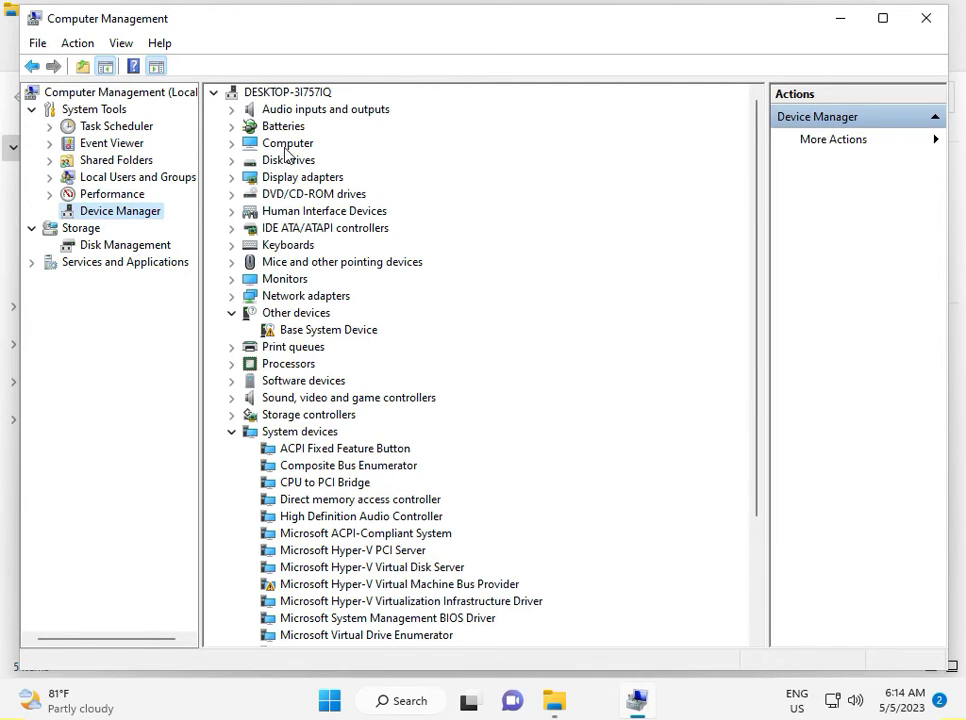
Run an automatic driver update for the Microsoft Basic Display Adapter, and close Computer Management and File Explorer.
left_click(231, 177)
left_click(283, 194)
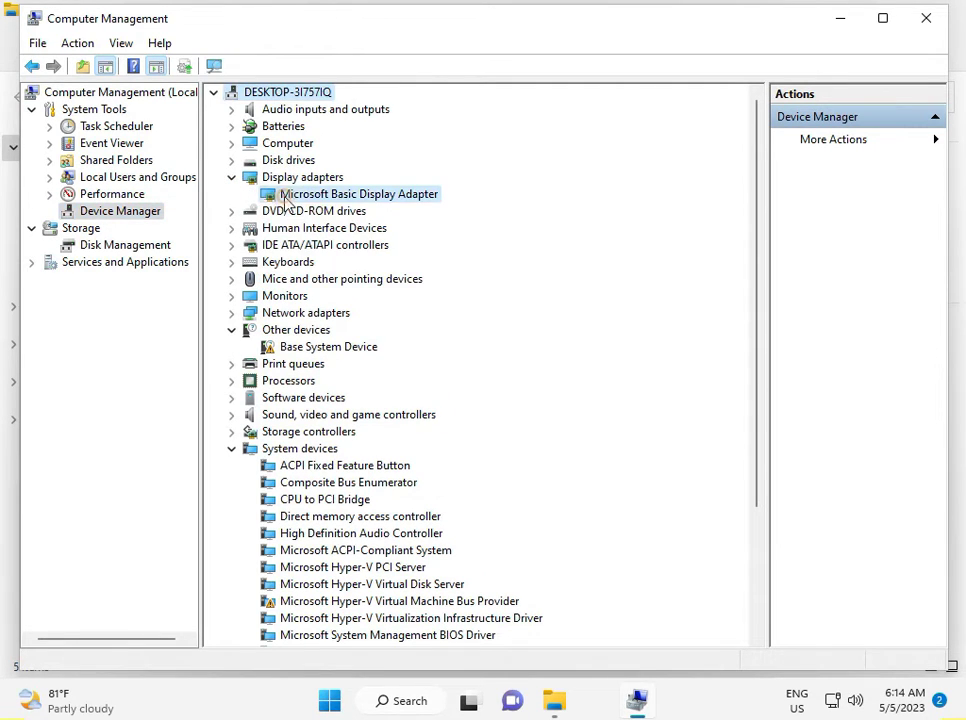
right_click(285, 197)
left_click(338, 208)
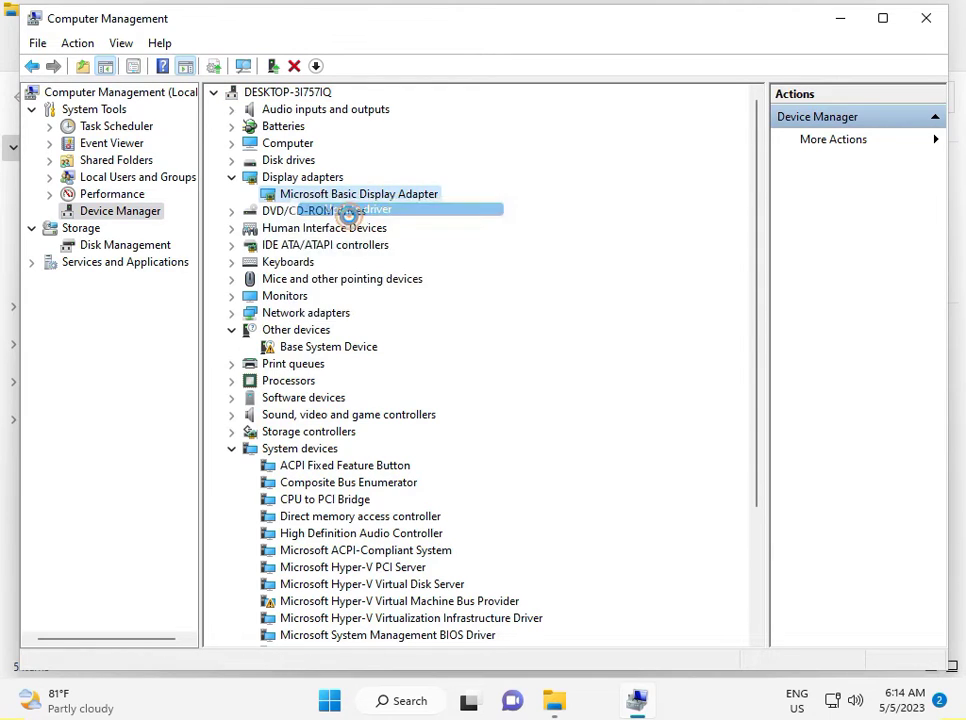
left_click(366, 320)
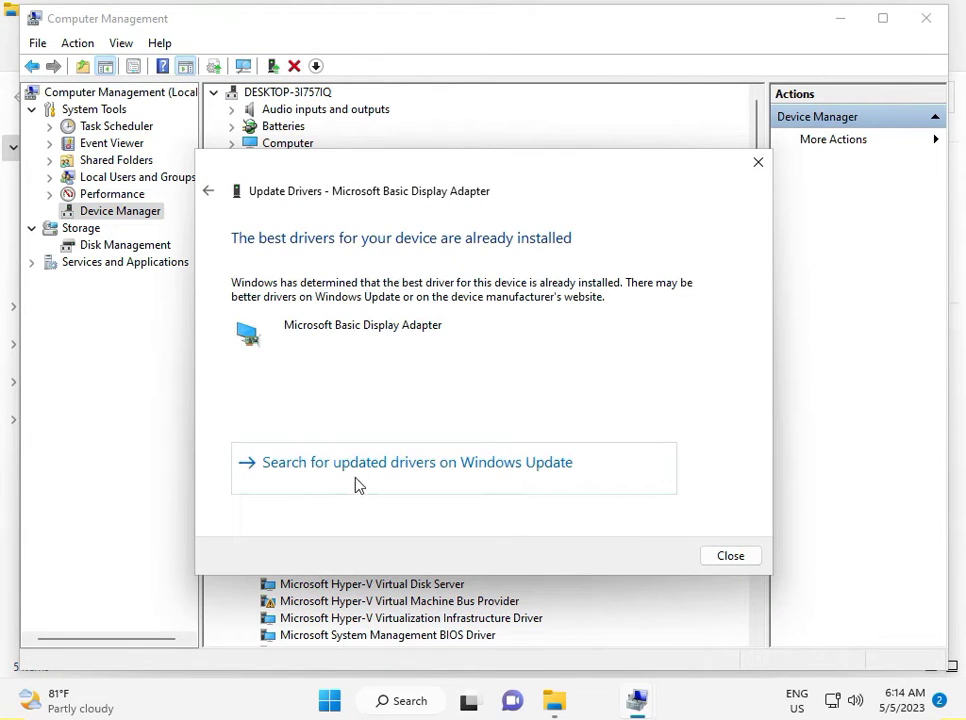
left_click(733, 558)
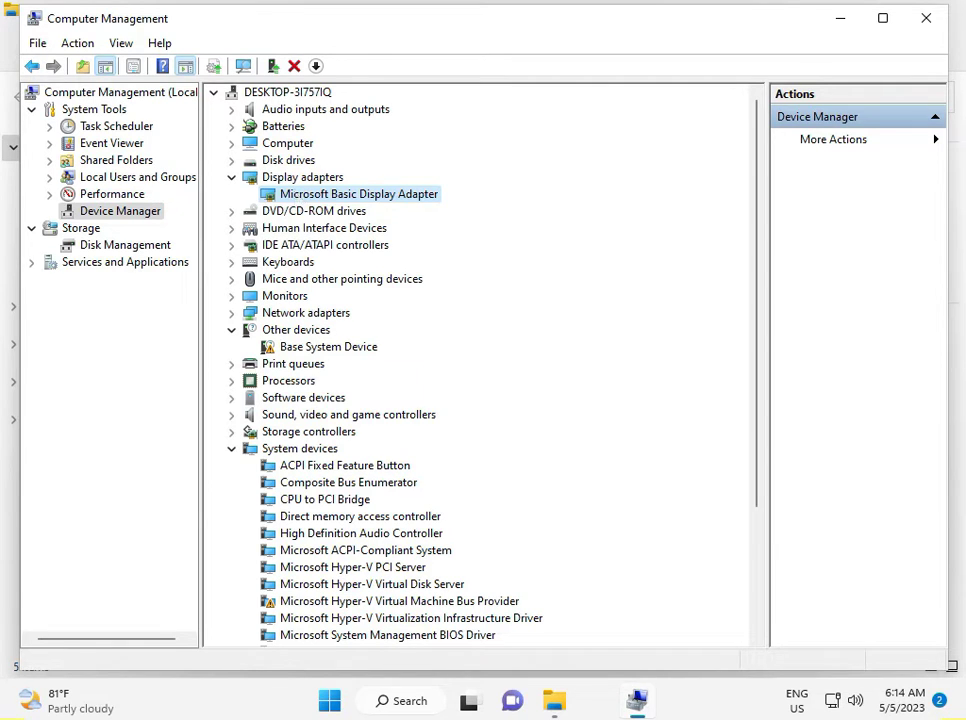
left_click(920, 24)
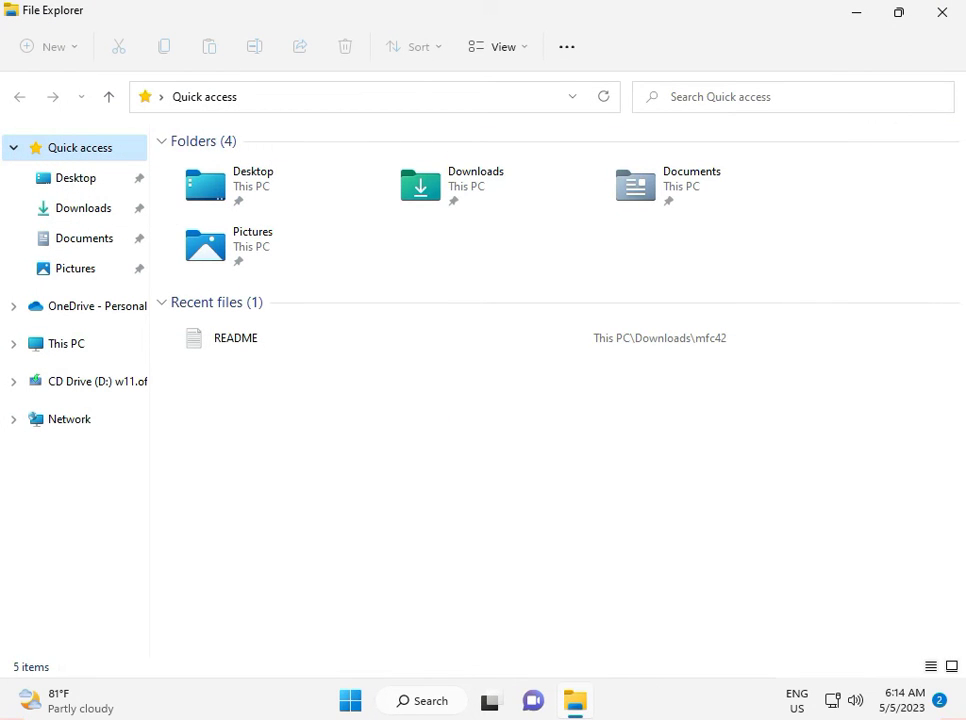
left_click(940, 12)
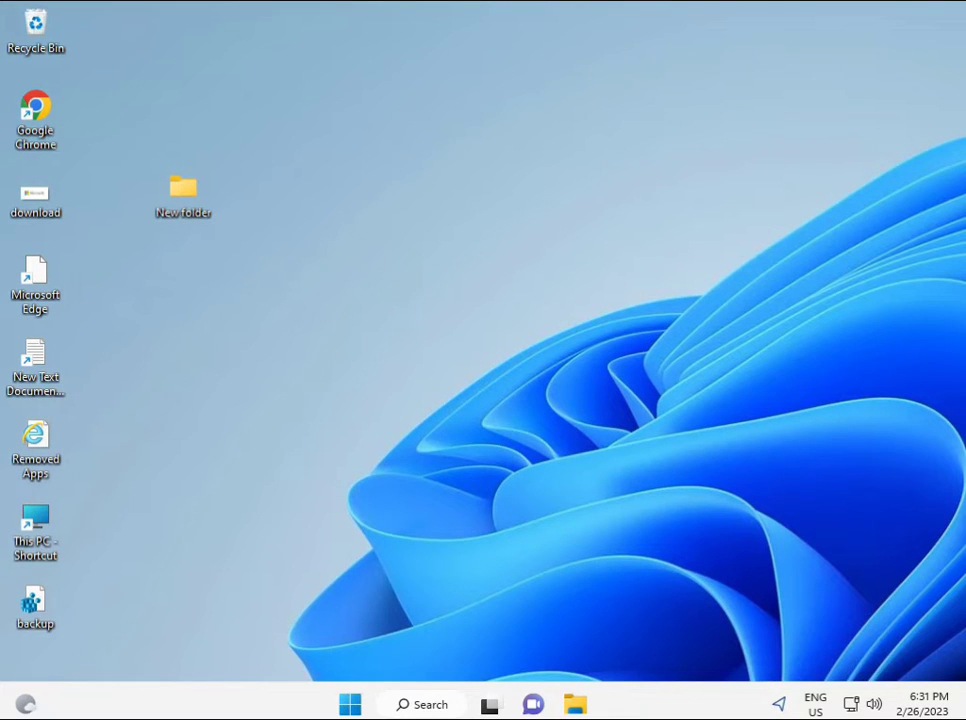
Find Command Prompt by searching for cmd and open it as administrator, allowing it to make changes.
left_click(349, 705)
type("cmd")
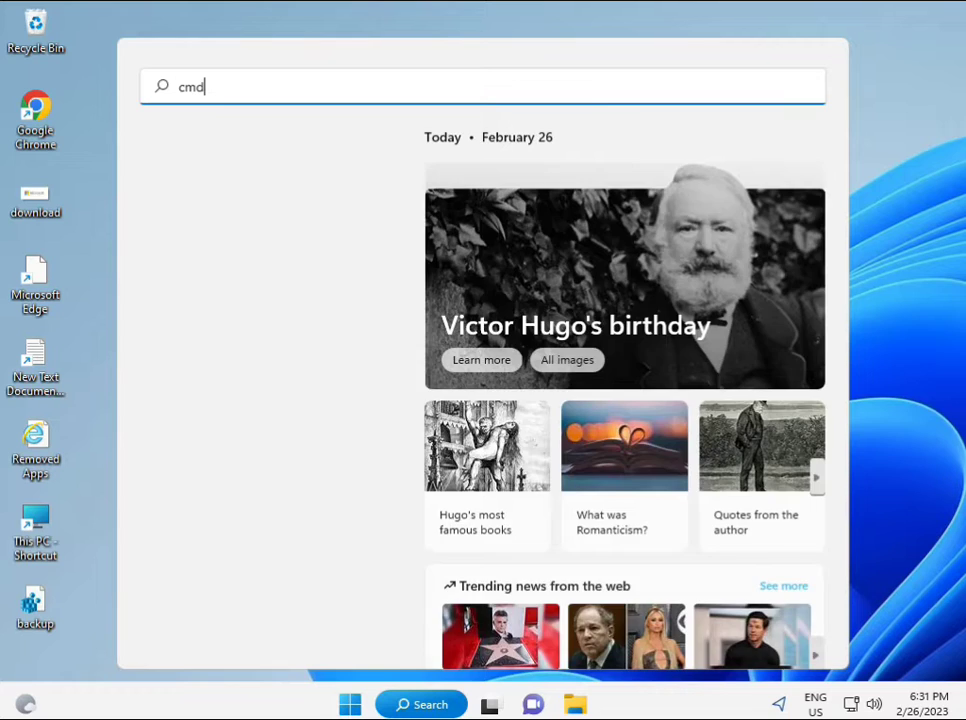
left_click(213, 233)
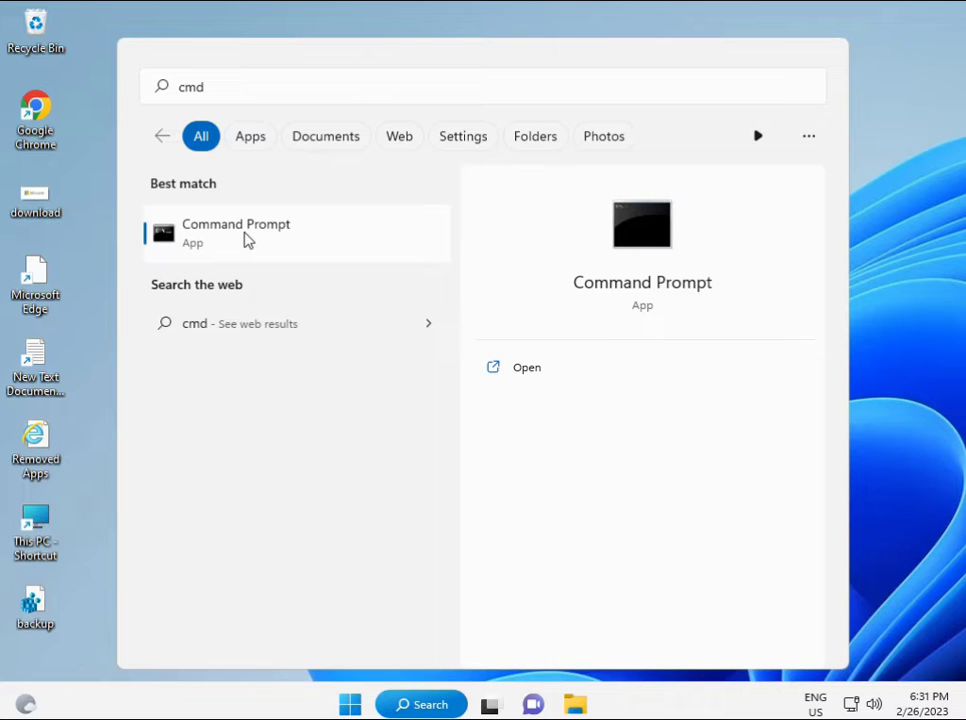
right_click(248, 240)
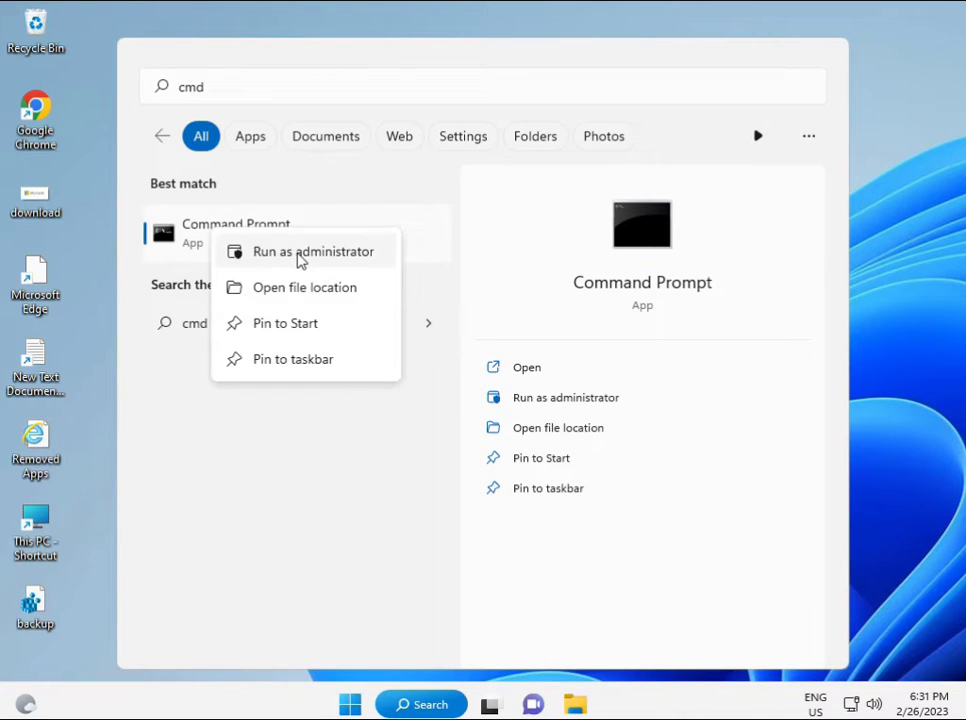
key("Escape")
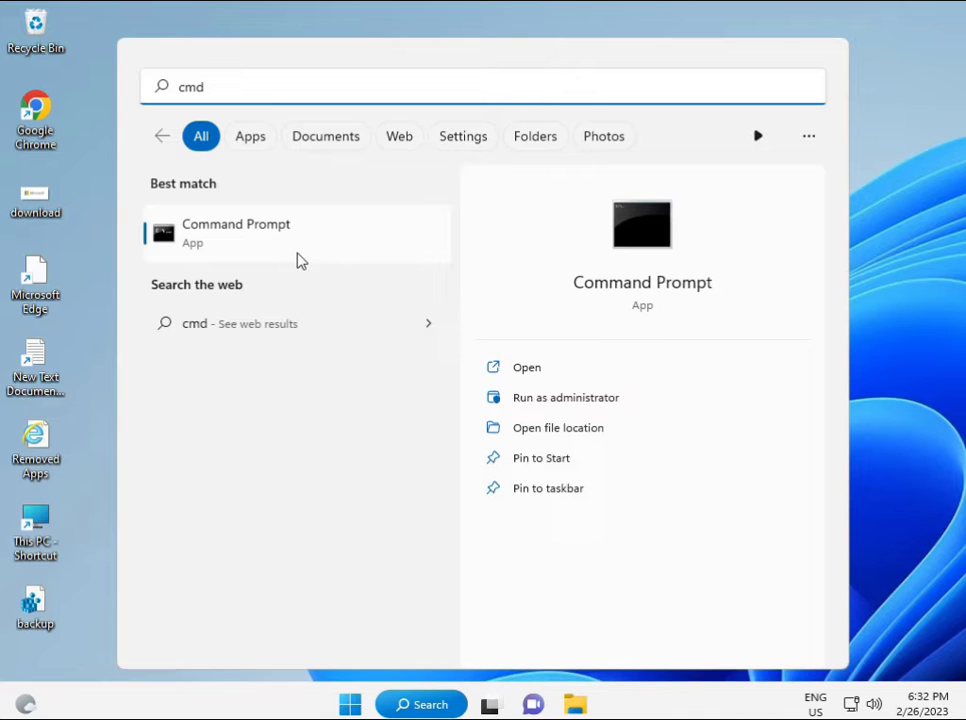
key("ctrl+shift+Return")
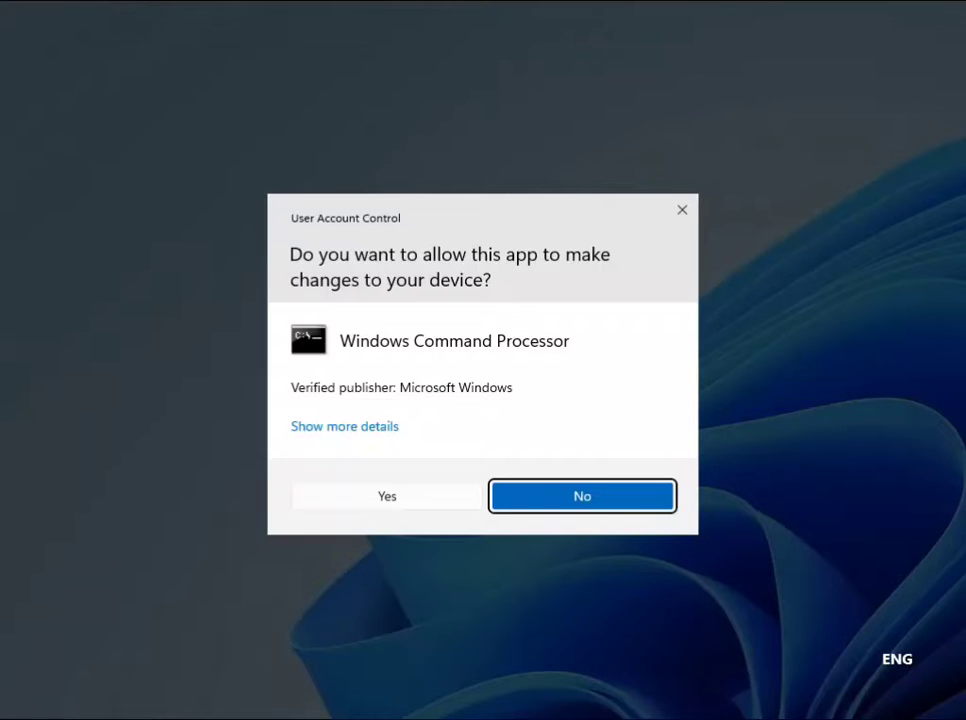
left_click(390, 497)
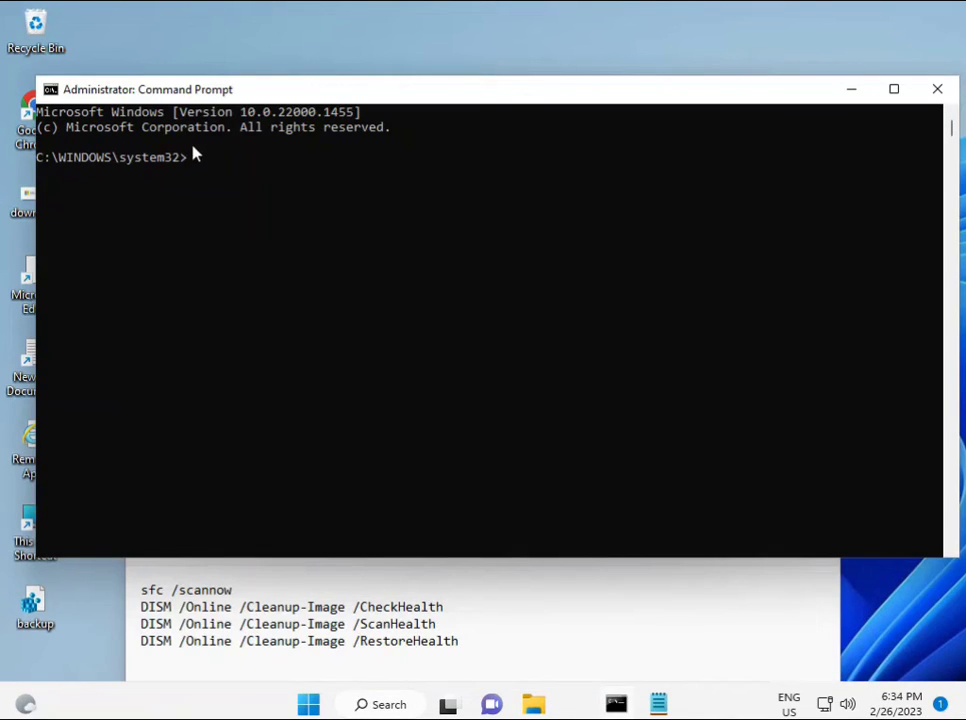
Run the system file check with the command sfc /scannow.
left_click(246, 211)
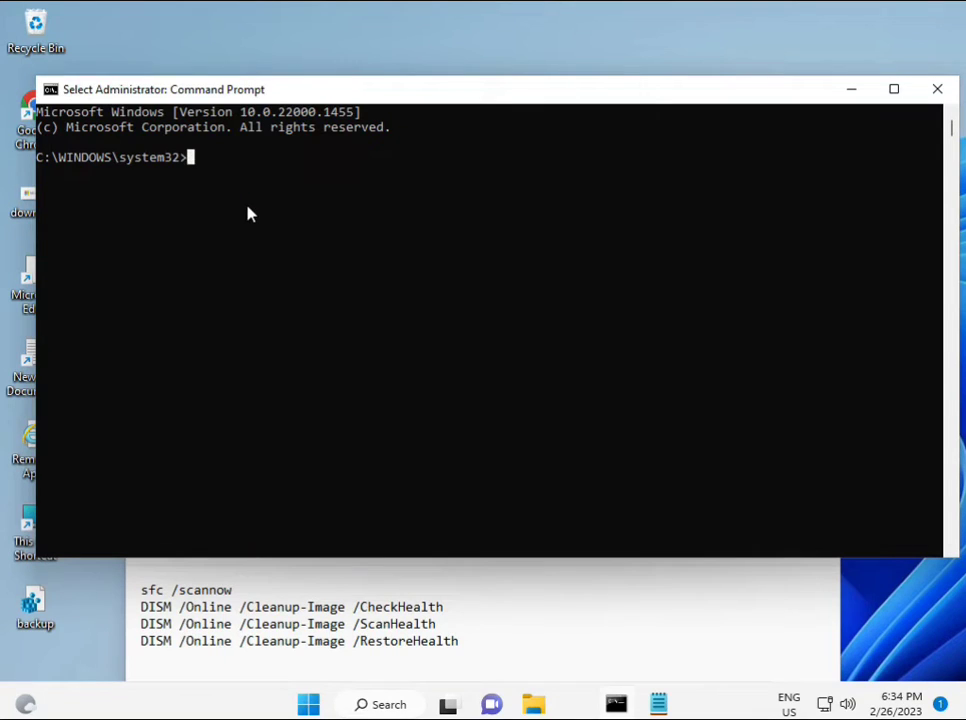
type("sca")
key("BackSpace")
key("BackSpace")
key("BackSpace")
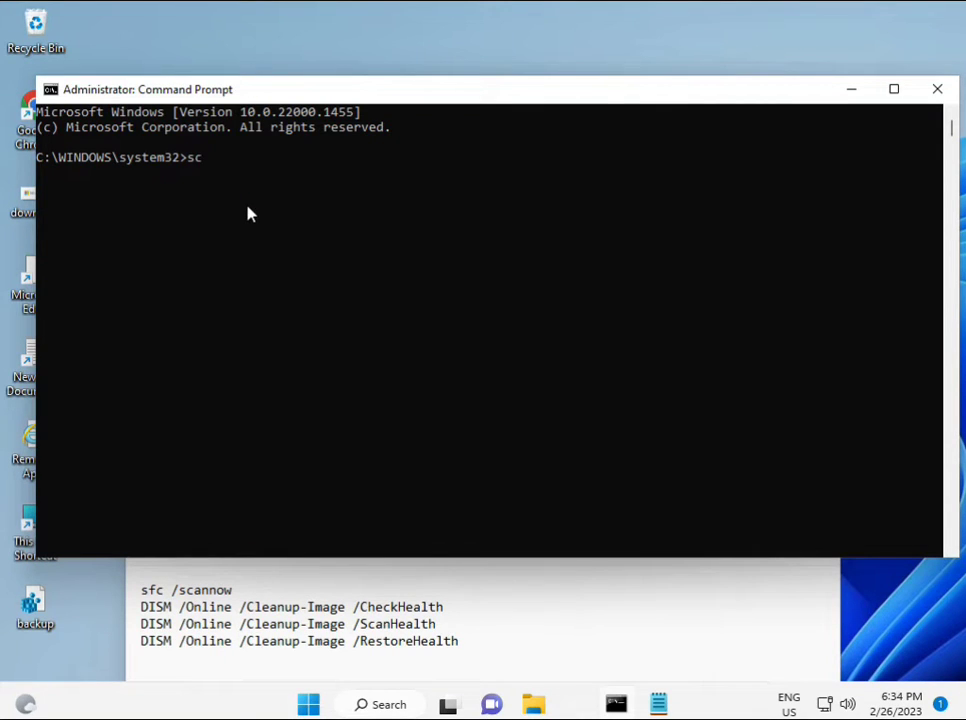
type("sfc /scannow")
key("Return")
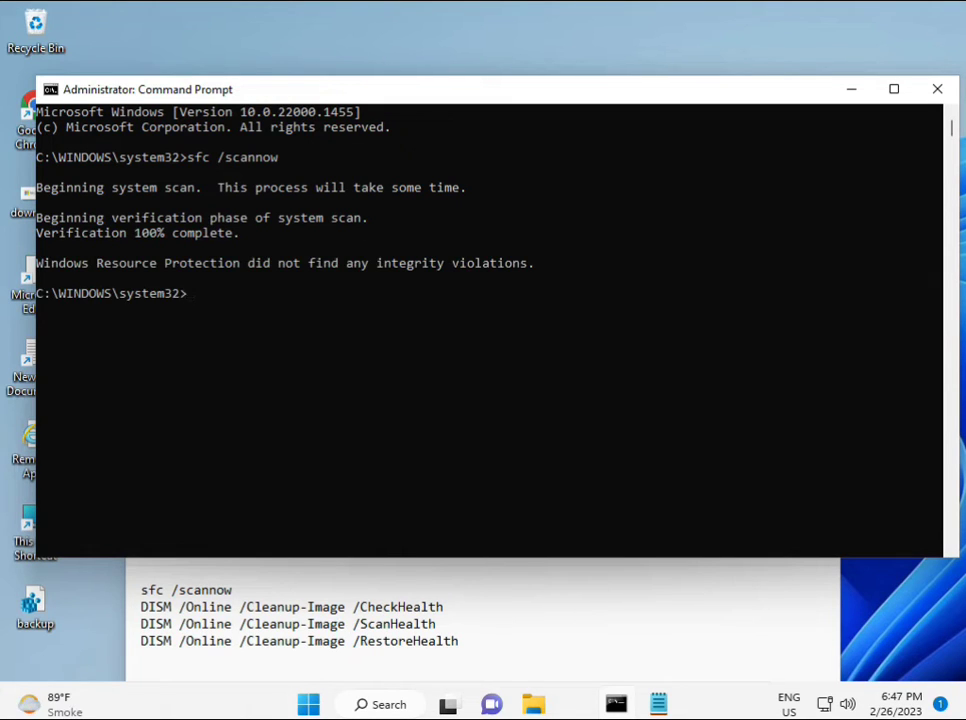
Copy the command DISM /Online /Cleanup-Image /CheckHealth from the Notepad document into Command Prompt and run it.
left_click_drag(142, 606, 453, 608)
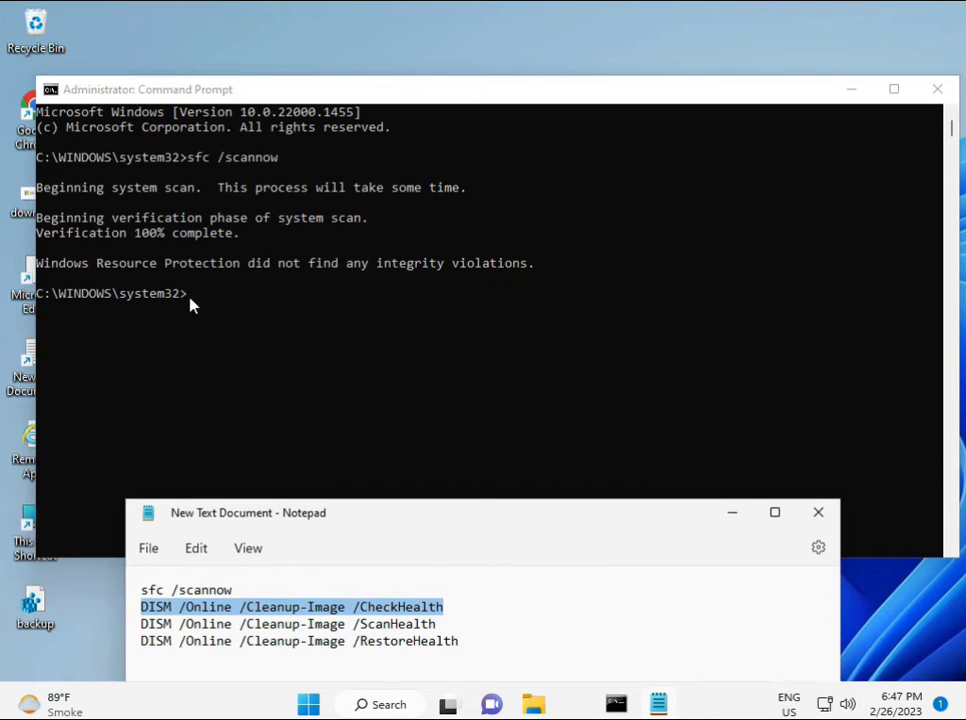
right_click(257, 608)
left_click(305, 312)
left_click(193, 304)
left_click(192, 297)
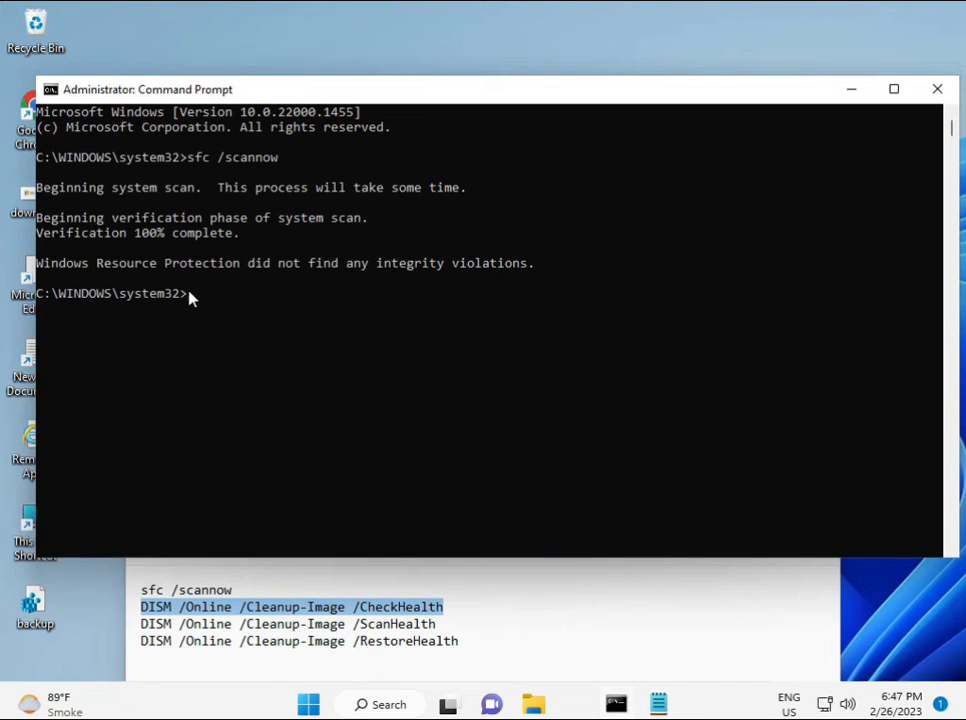
right_click(80, 92)
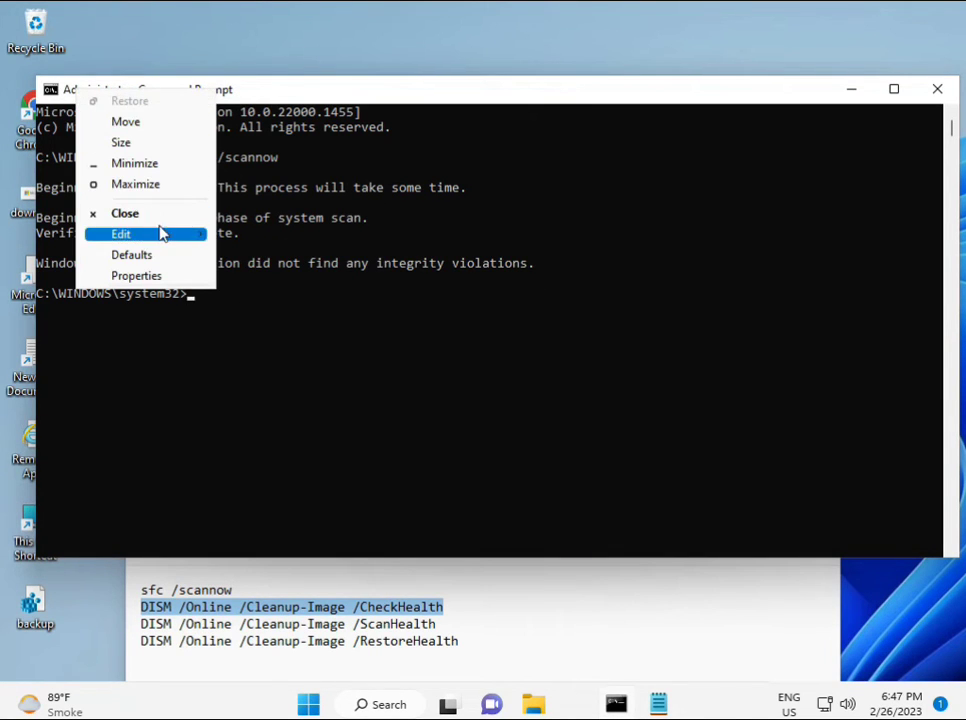
mouse_move(203, 236)
left_click(256, 277)
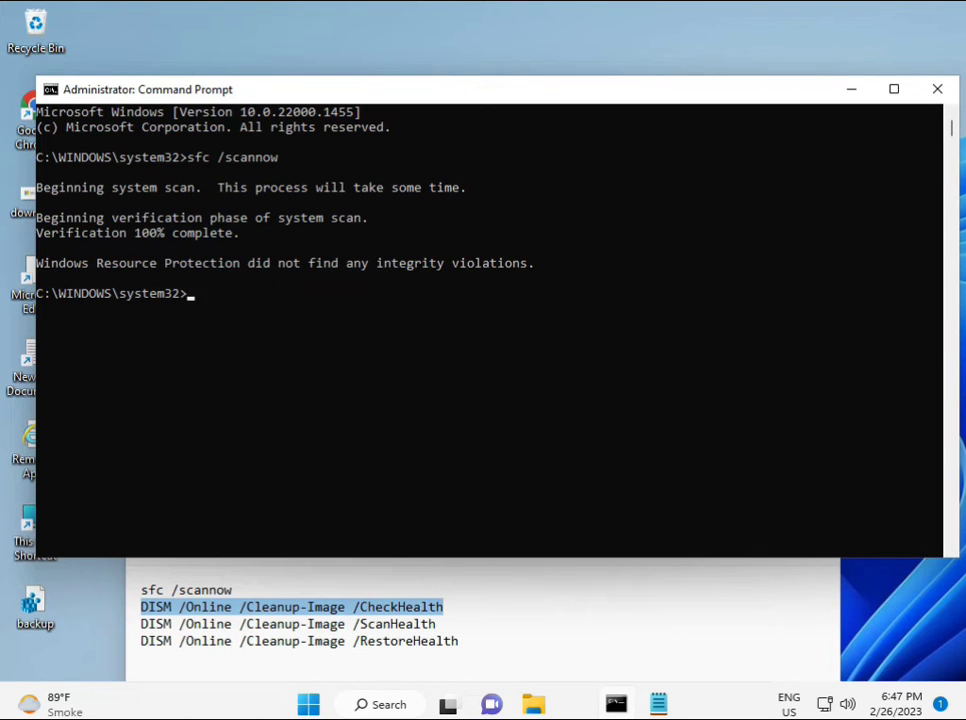
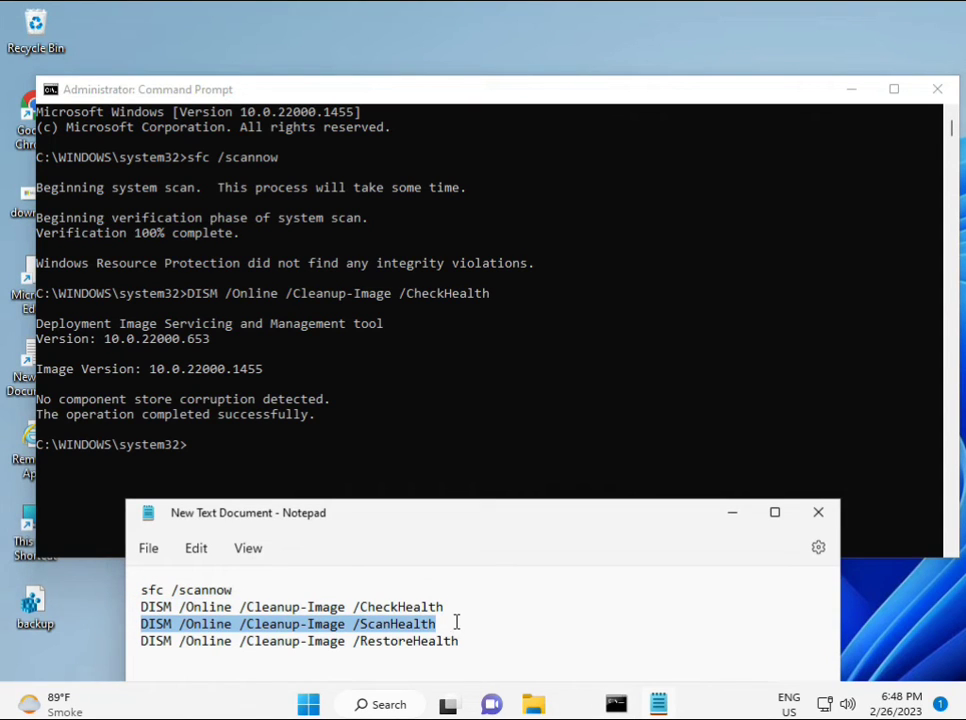
Copy the command DISM /Online /Cleanup-Image /ScanHealth from the Notepad document into Command Prompt and run it.
right_click(424, 624)
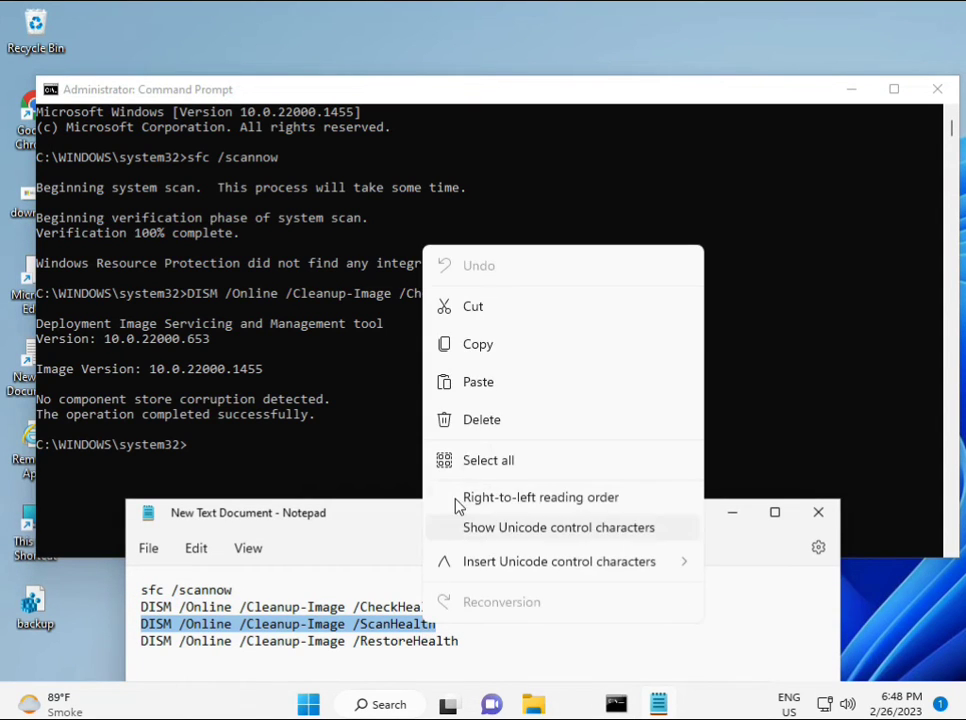
left_click(470, 346)
left_click(194, 453)
left_click(194, 452)
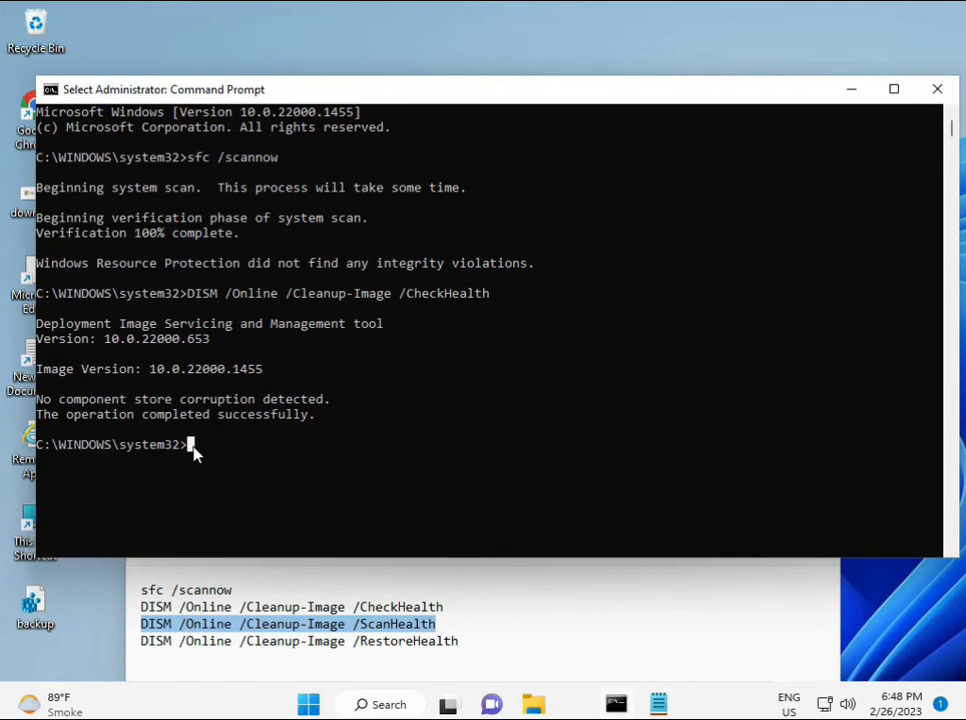
right_click(194, 453)
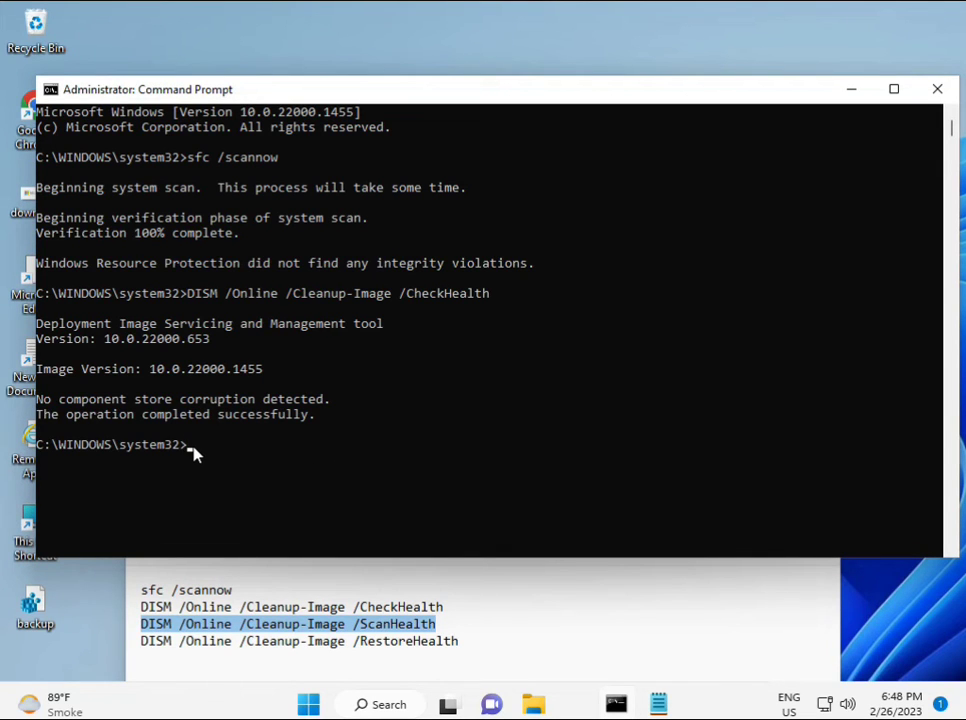
right_click(194, 453)
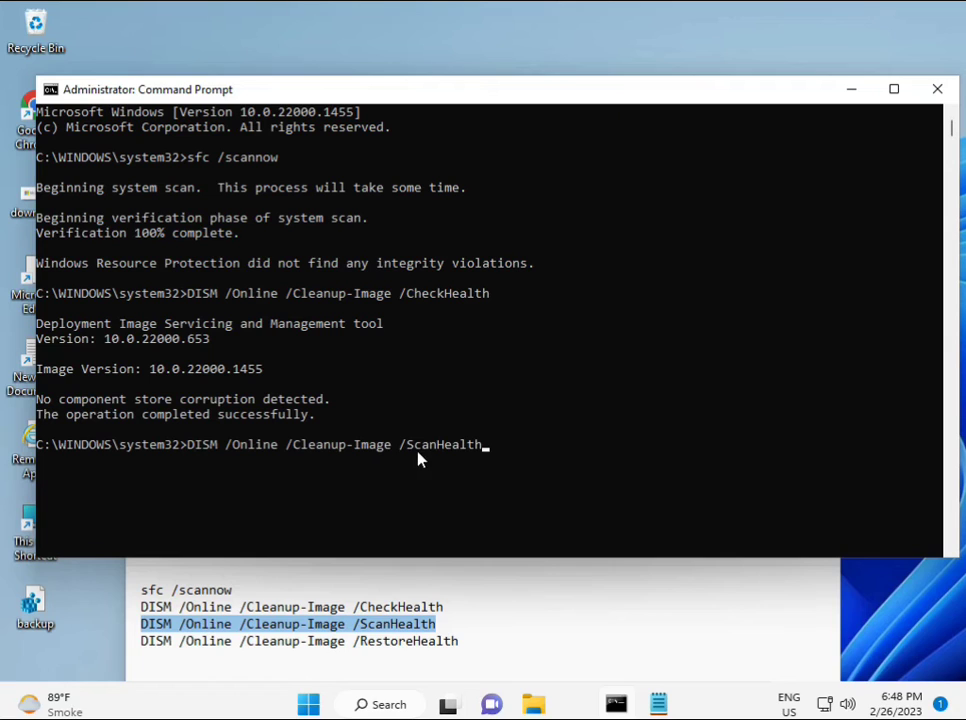
key("Return")
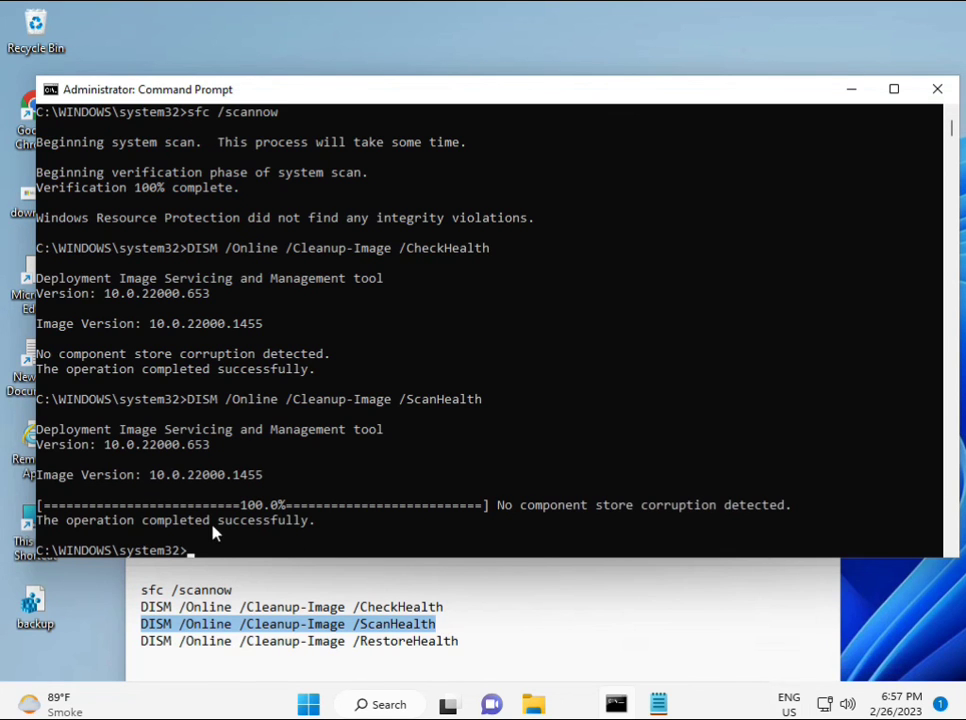
Copy the command DISM /Online /Cleanup-Image /RestoreHealth from the Notepad document and paste it at the Command Prompt line.
left_click_drag(213, 522, 308, 524)
left_click(230, 645)
triple_click(230, 645)
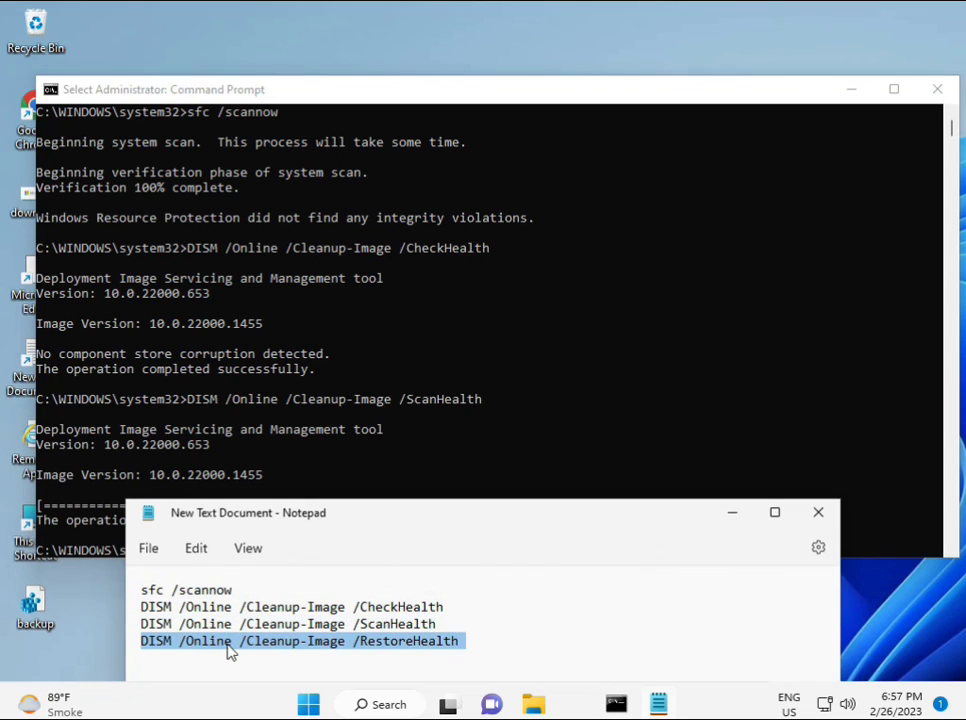
right_click(228, 650)
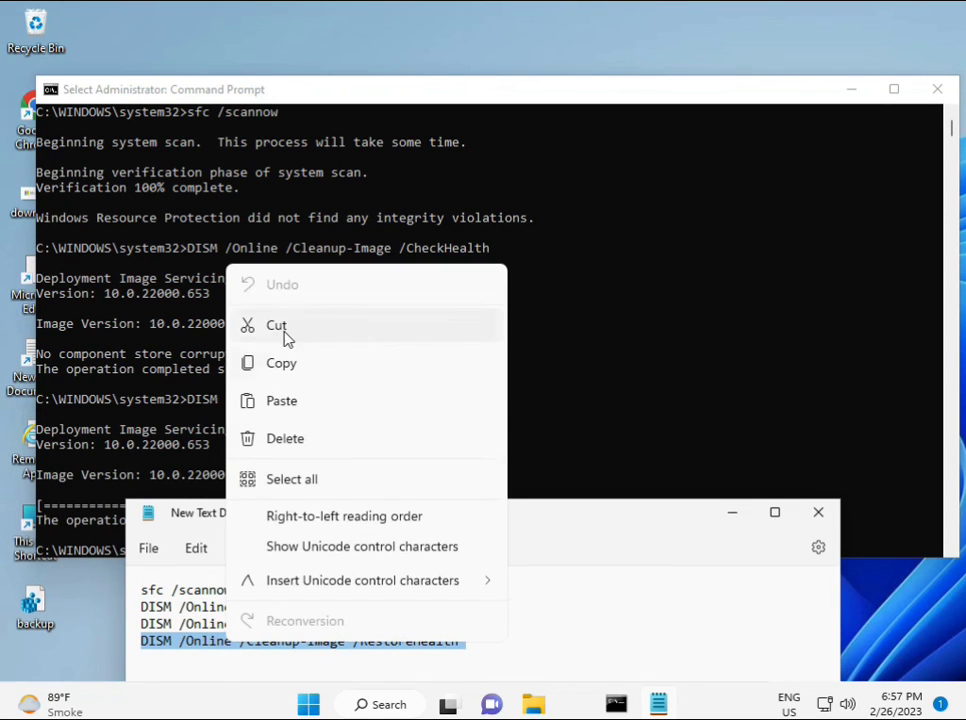
left_click(290, 366)
left_click(244, 496)
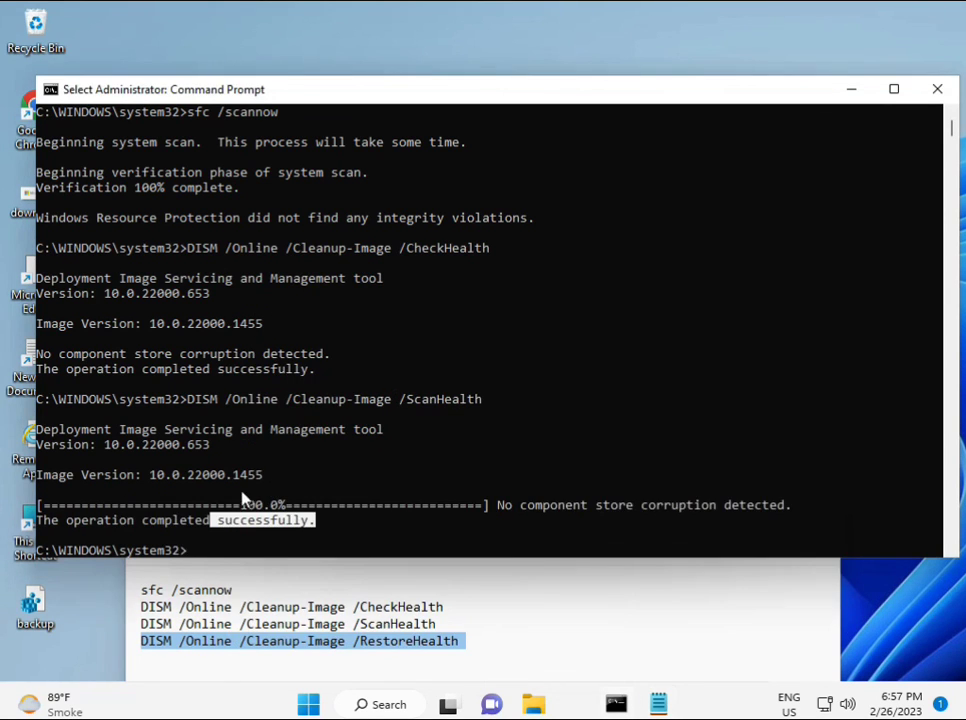
left_click(192, 552)
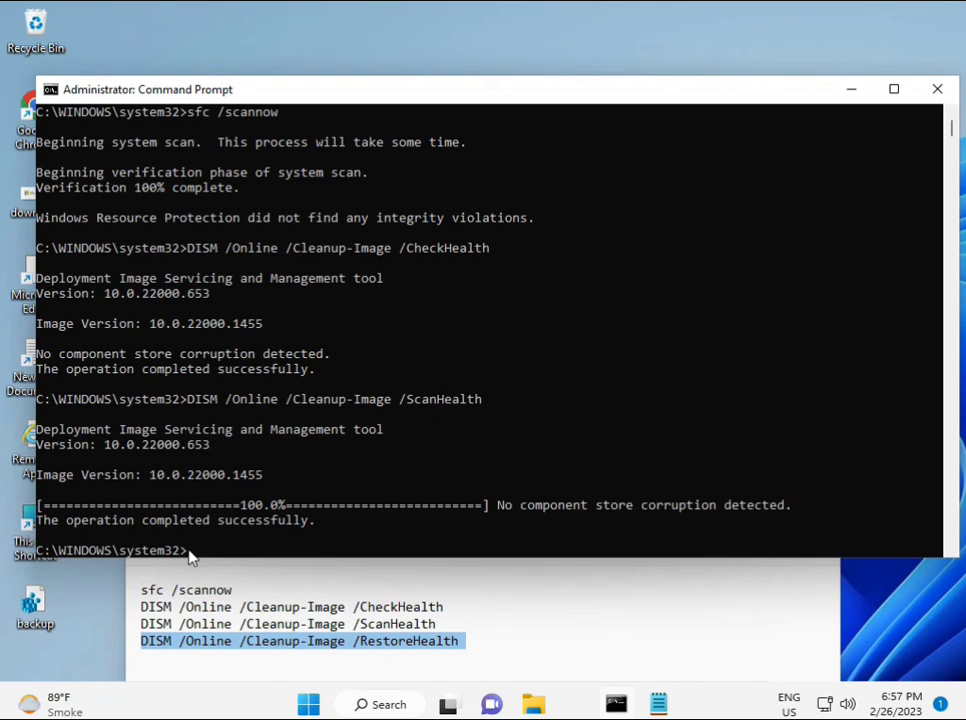
left_click(192, 557)
left_click(192, 557)
right_click(192, 557)
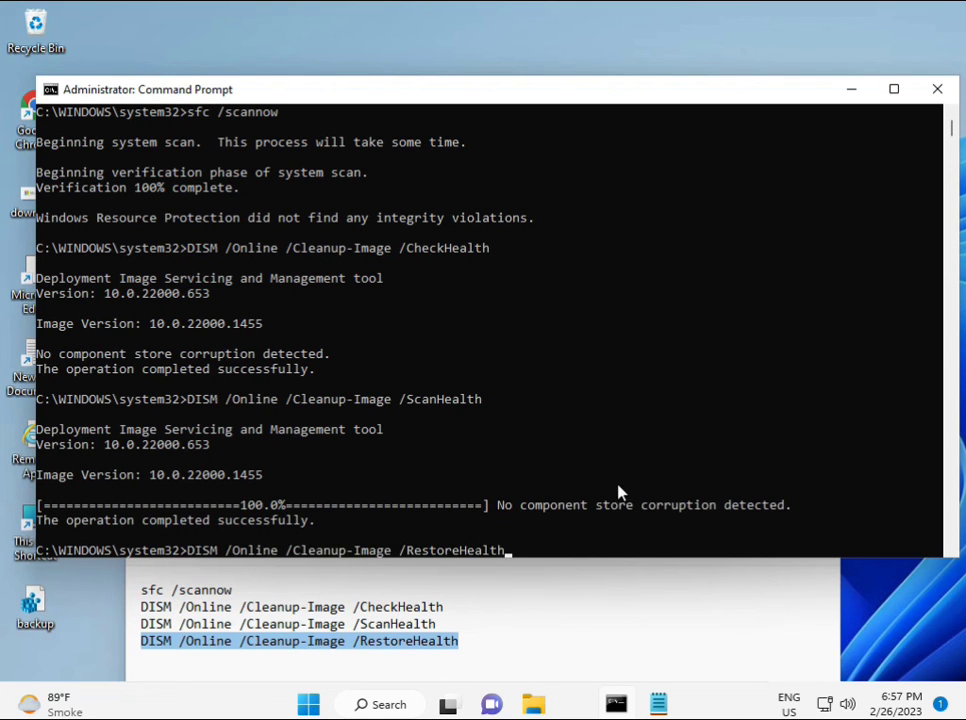
Run the pasted DISM RestoreHealth command to repair the Windows image.
scroll(589, 453, "down", 9)
scroll(567, 470, "up", 7)
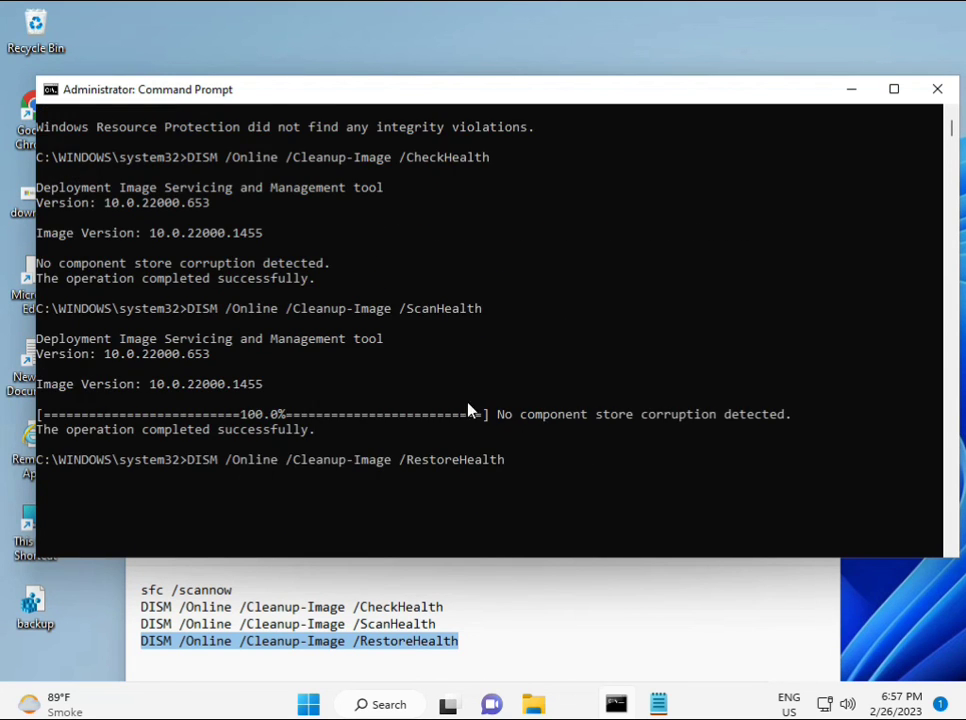
scroll(955, 123, "up", 2)
scroll(955, 140, "down", 10)
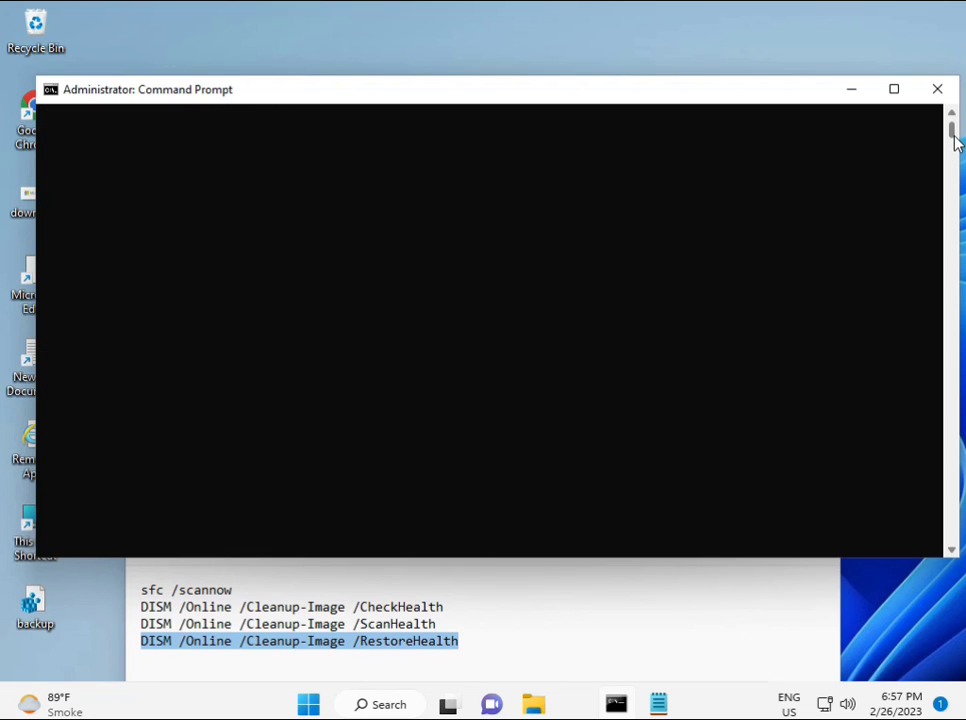
scroll(953, 140, "up", 8)
left_click(190, 278)
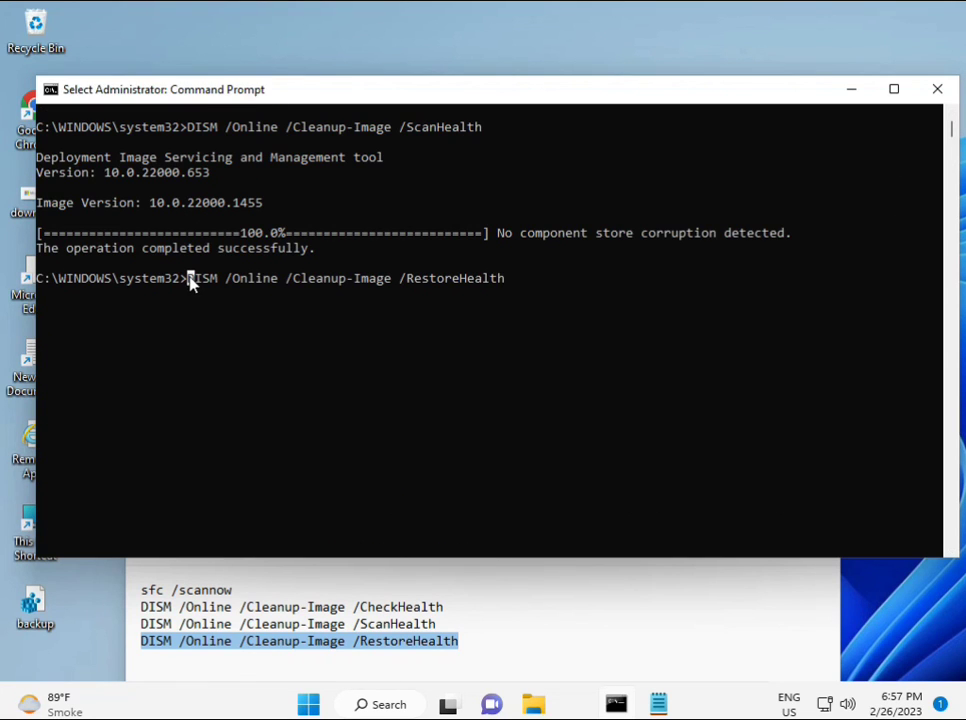
key("Escape")
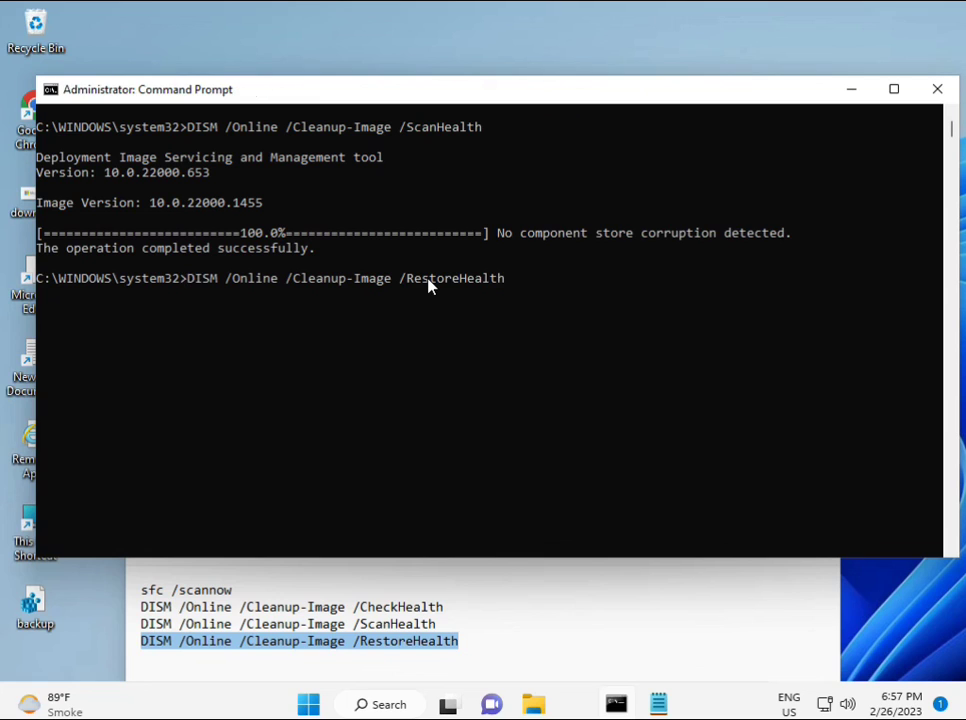
key("Return")
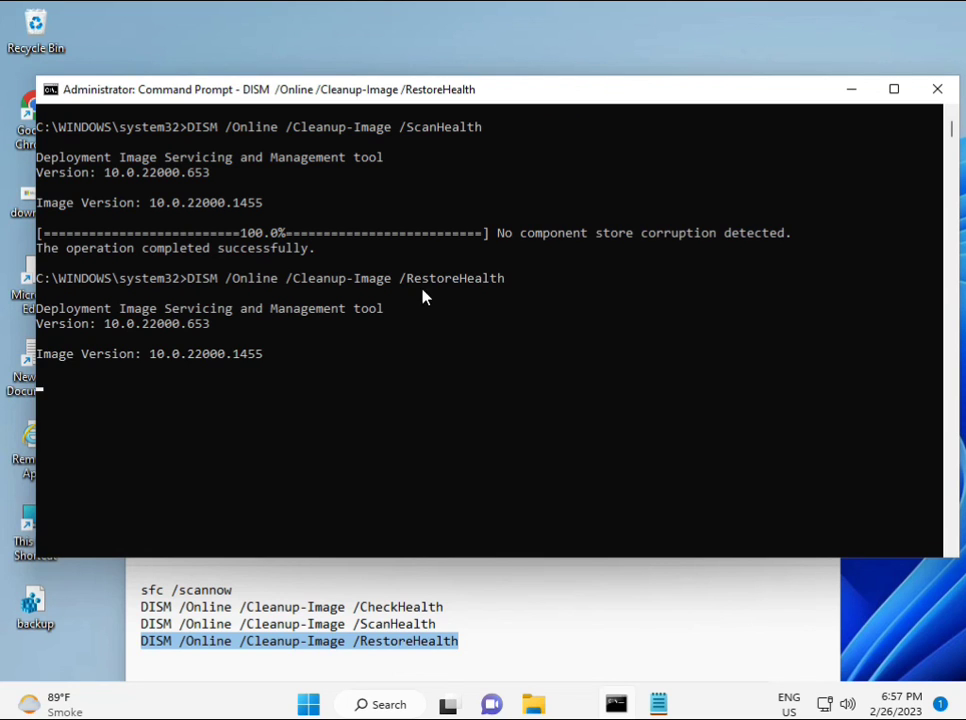
key("super+space")
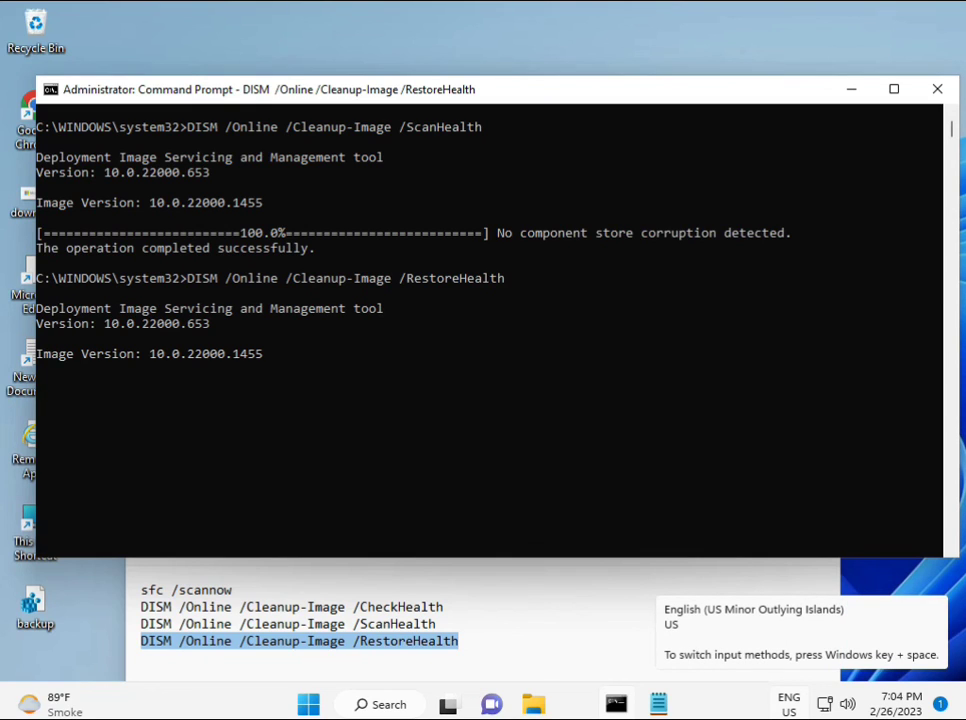